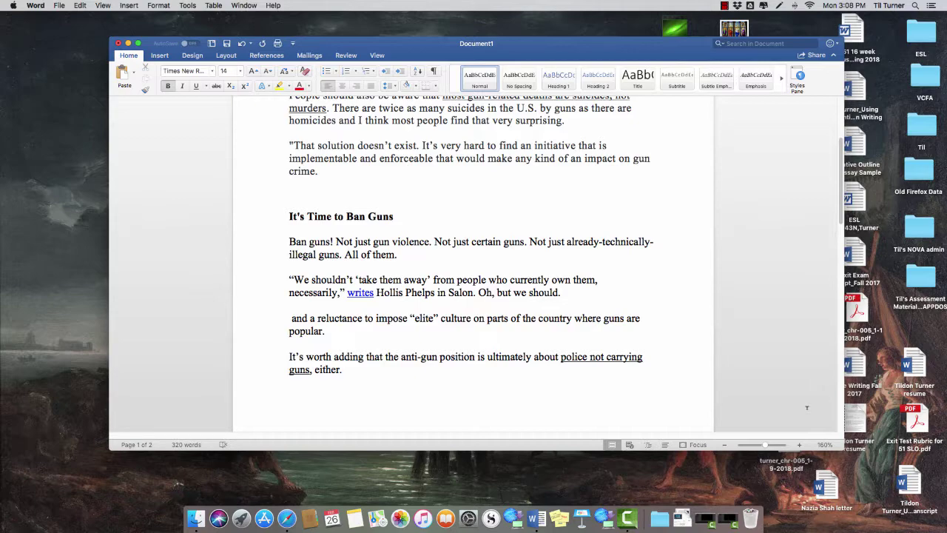
Step: Switch to Safari to examine the Time article "A Criminologist's Case Against Gun Control" and return to its excerpts in the Word document
{"action": "key", "text": "ctrl+Right"}
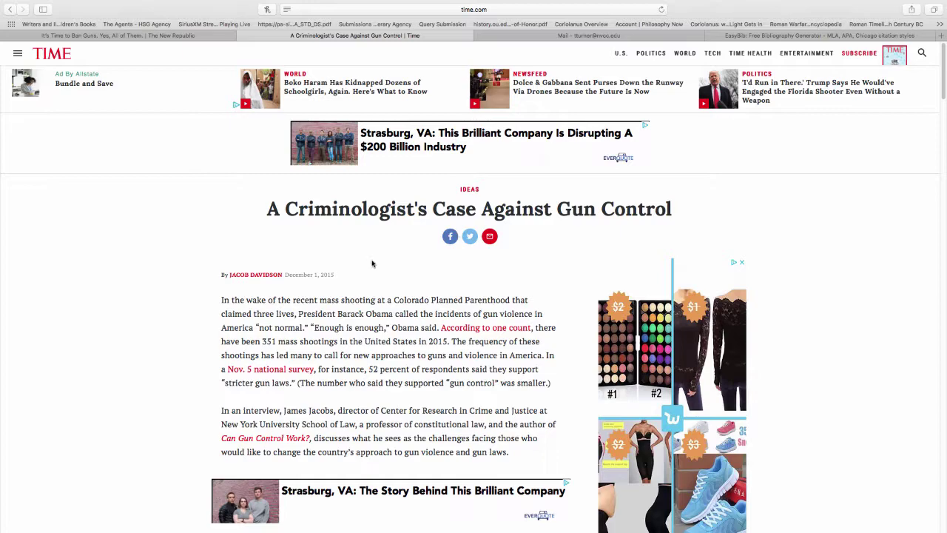
{"action": "scroll", "coordinate": [372, 264], "scroll_direction": "down", "scroll_amount": 5}
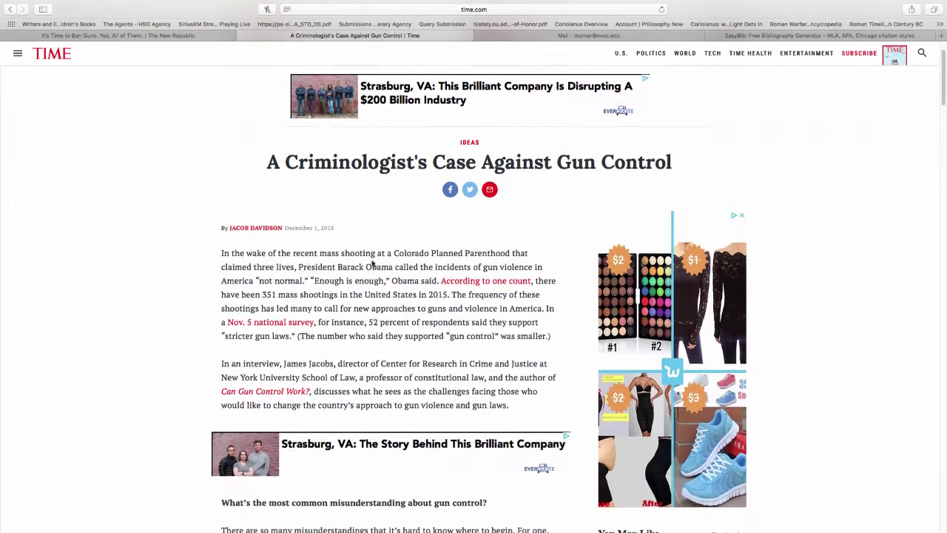
{"action": "scroll", "coordinate": [372, 258], "scroll_direction": "down", "scroll_amount": 15}
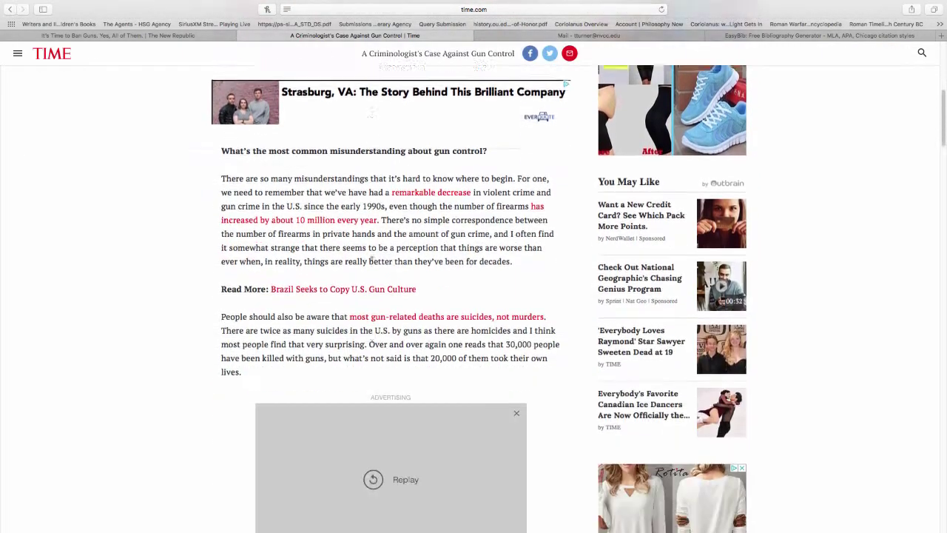
{"action": "scroll", "coordinate": [372, 263], "scroll_direction": "up", "scroll_amount": 15}
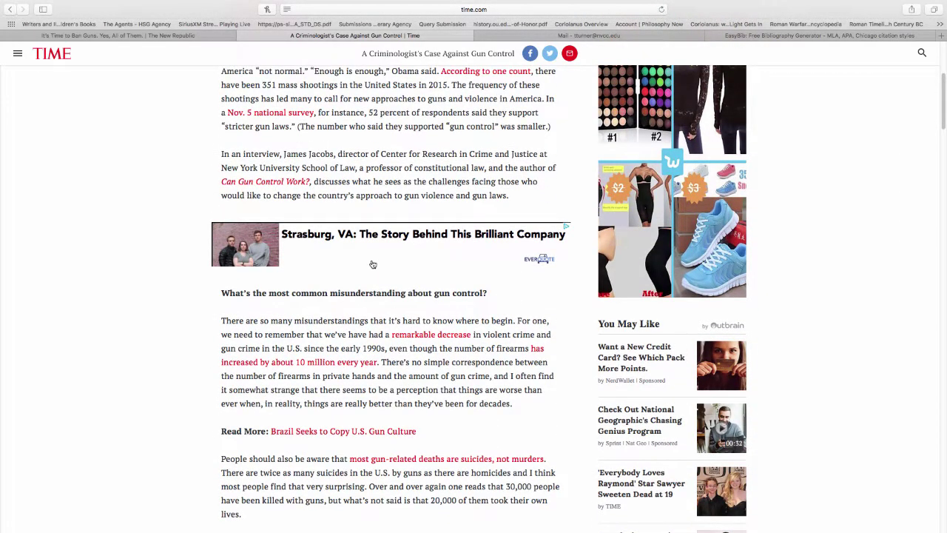
{"action": "key", "text": "super+Tab"}
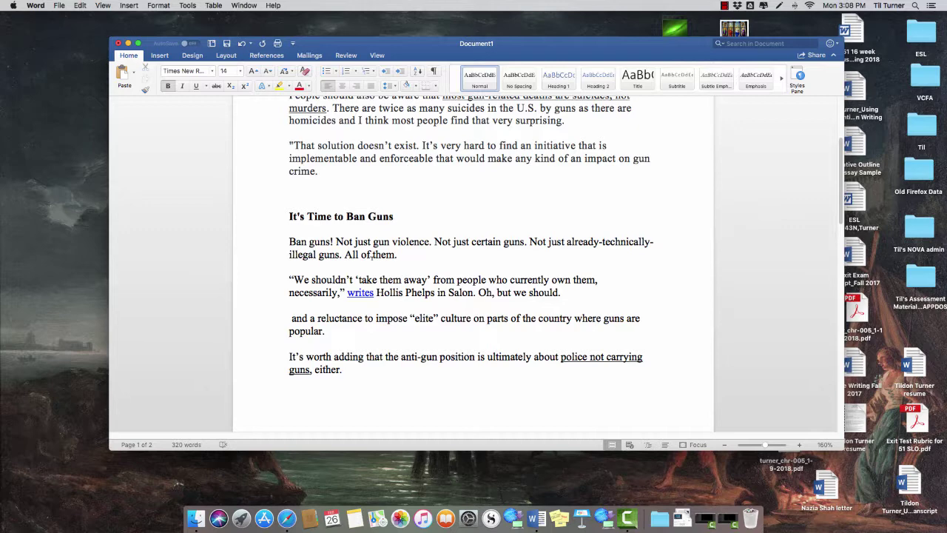
{"action": "scroll", "coordinate": [373, 255], "scroll_direction": "up", "scroll_amount": 5}
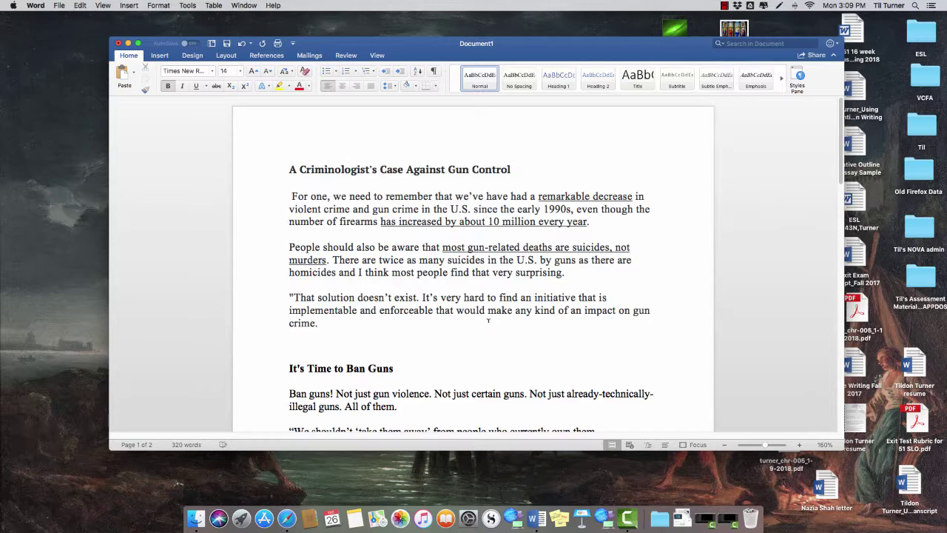
Step: Switch to Safari and read through the New Republic article "It's Time to Ban Guns. Yes, All of Them."
{"action": "key", "text": "super+Tab"}
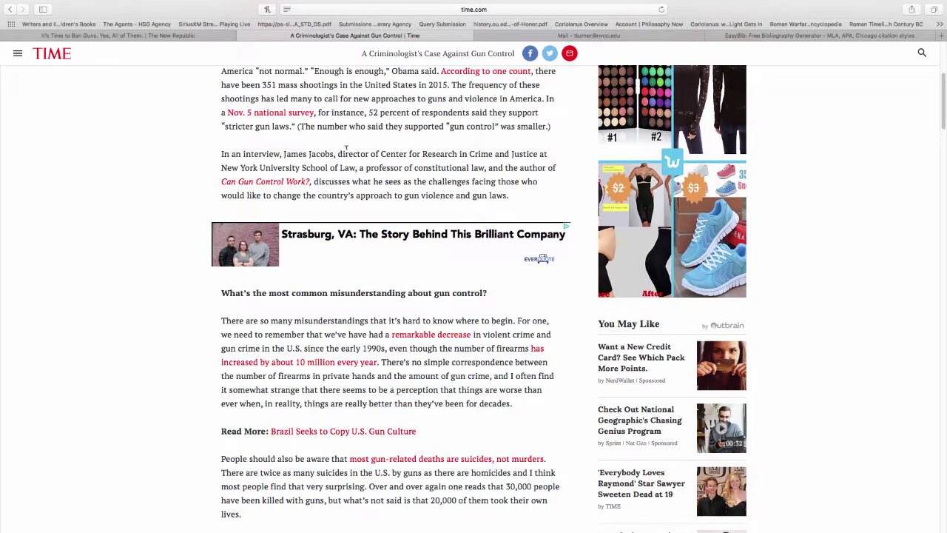
{"action": "left_click", "coordinate": [135, 37]}
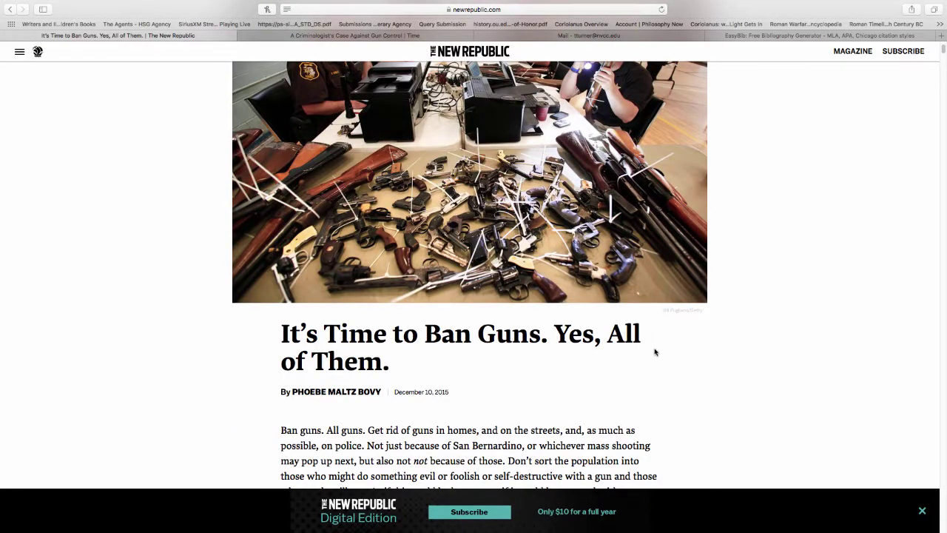
{"action": "scroll", "coordinate": [655, 352], "scroll_direction": "down", "scroll_amount": 3}
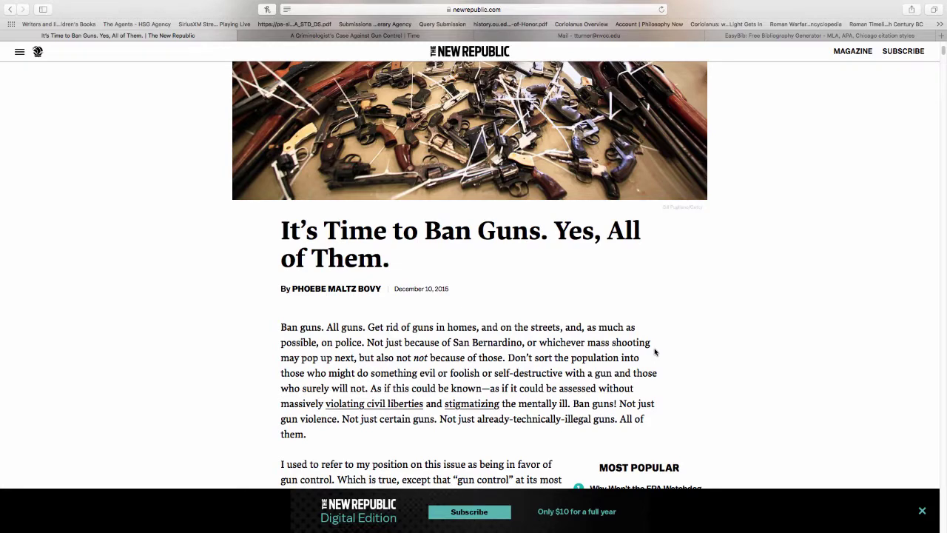
{"action": "scroll", "coordinate": [655, 352], "scroll_direction": "down", "scroll_amount": 3}
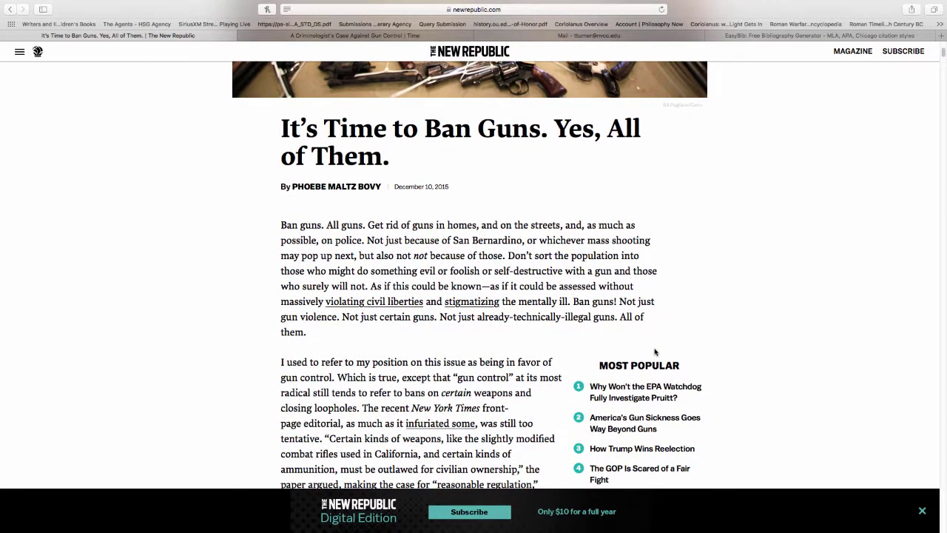
{"action": "scroll", "coordinate": [655, 352], "scroll_direction": "down", "scroll_amount": 2}
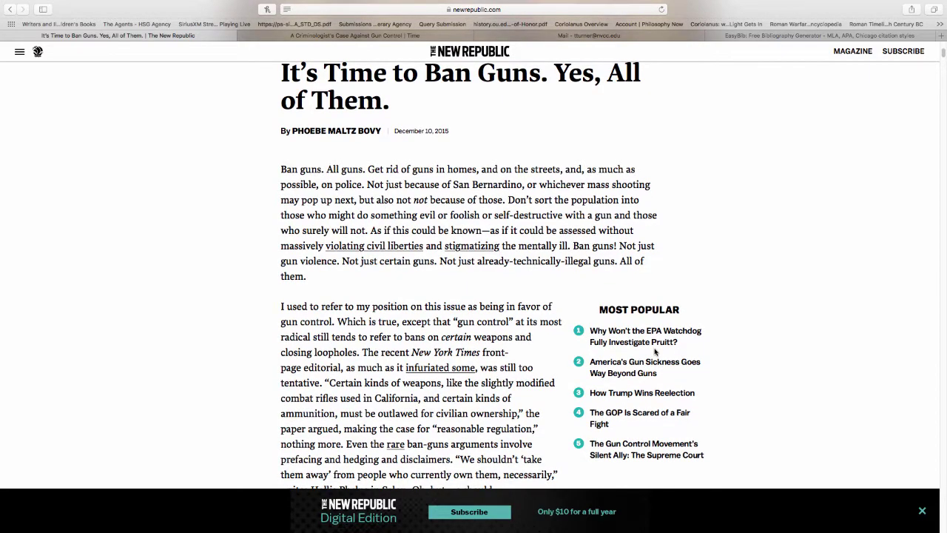
{"action": "scroll", "coordinate": [654, 352], "scroll_direction": "up", "scroll_amount": 3}
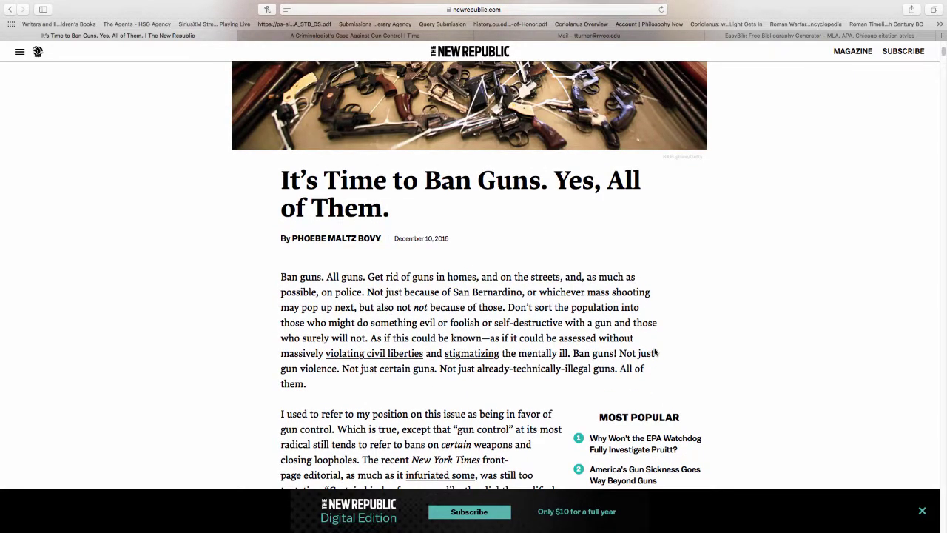
{"action": "scroll", "coordinate": [655, 352], "scroll_direction": "down", "scroll_amount": 2}
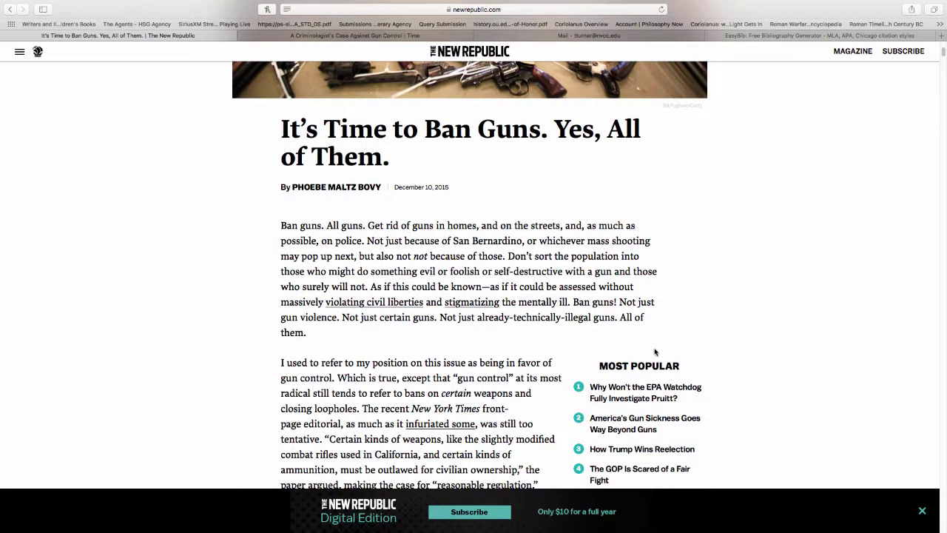
{"action": "scroll", "coordinate": [655, 352], "scroll_direction": "down", "scroll_amount": 3}
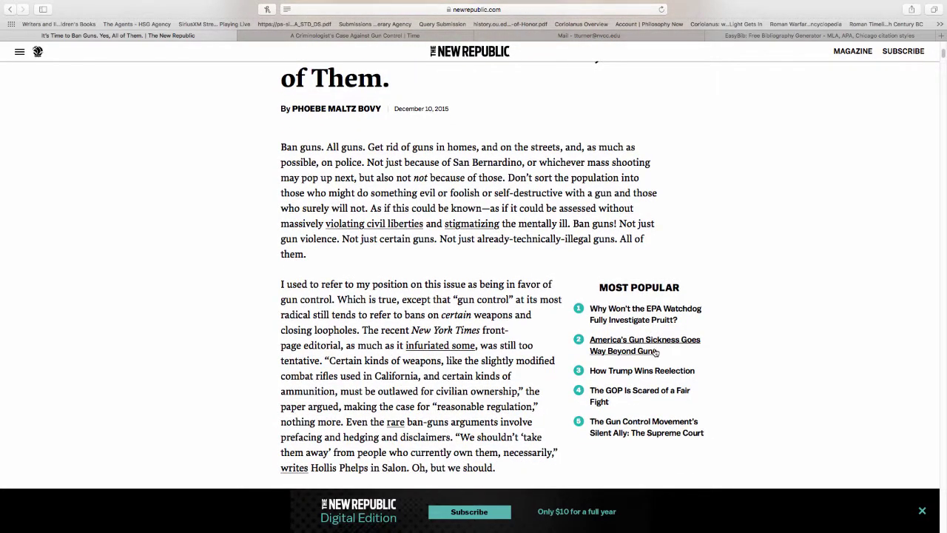
{"action": "scroll", "coordinate": [655, 352], "scroll_direction": "down", "scroll_amount": 7}
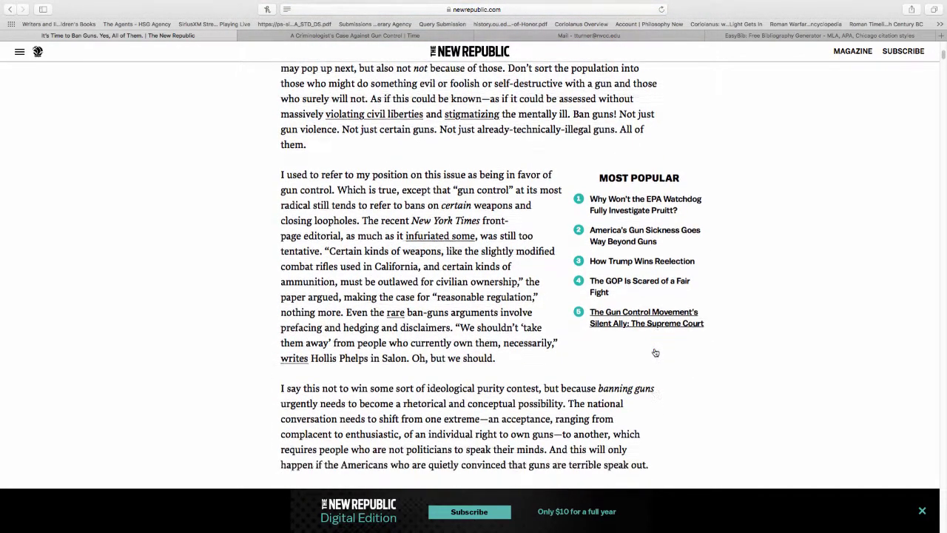
{"action": "scroll", "coordinate": [655, 352], "scroll_direction": "down", "scroll_amount": 2}
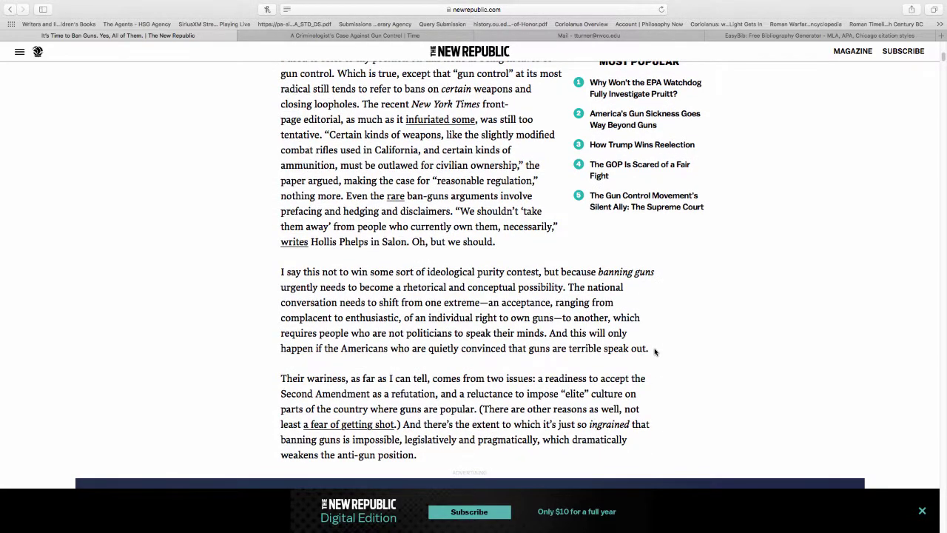
{"action": "scroll", "coordinate": [655, 352], "scroll_direction": "down", "scroll_amount": 15}
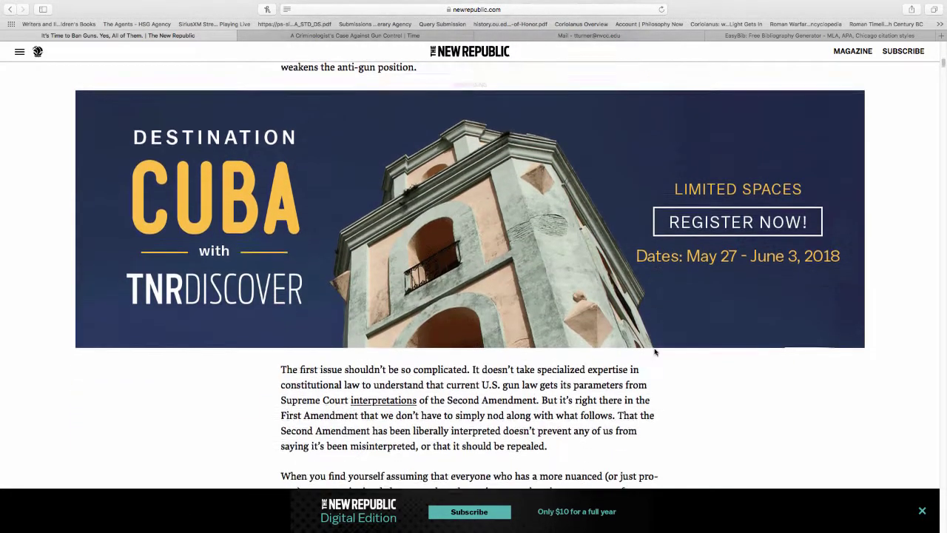
{"action": "scroll", "coordinate": [655, 352], "scroll_direction": "down", "scroll_amount": 9}
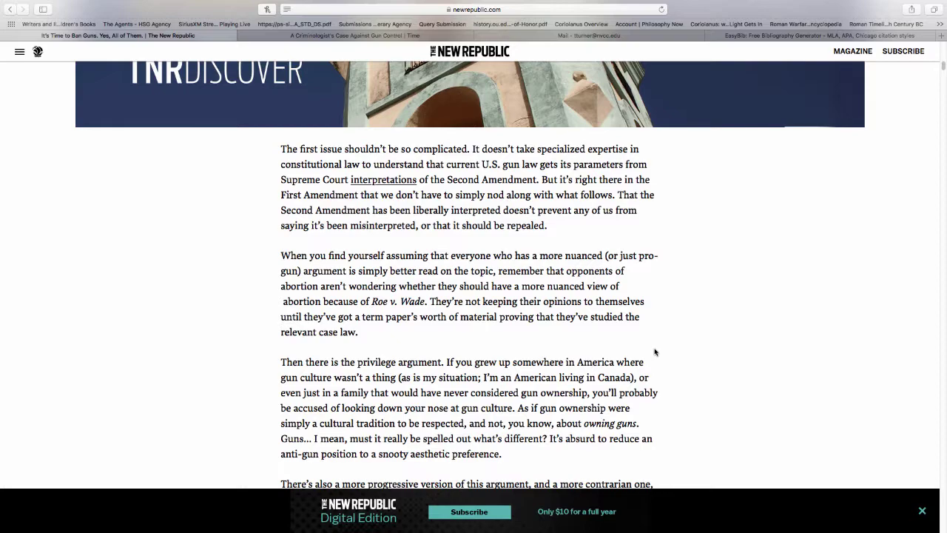
Step: Return to the Word document and review the excerpts copied from both gun control articles
{"action": "key", "text": "ctrl+Left"}
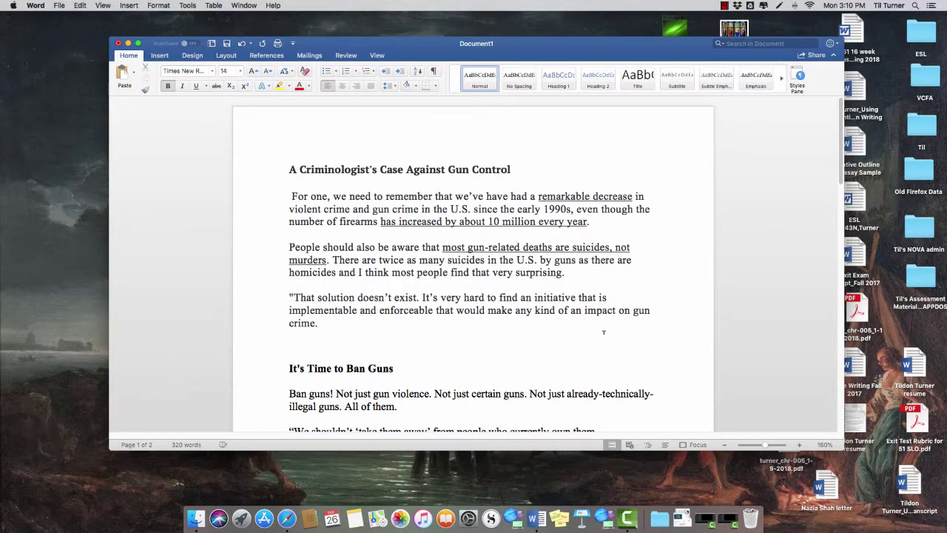
{"action": "scroll", "coordinate": [603, 332], "scroll_direction": "down", "scroll_amount": 6}
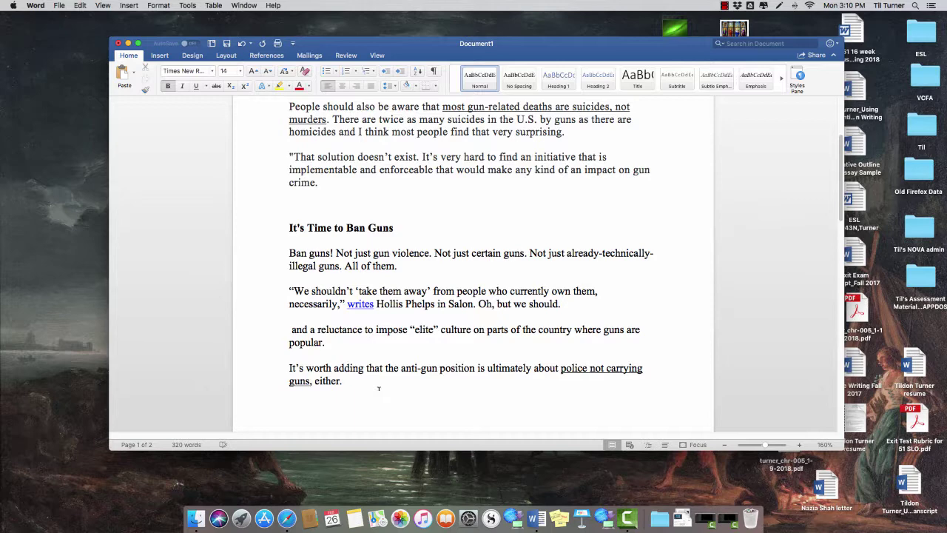
{"action": "scroll", "coordinate": [378, 388], "scroll_direction": "up", "scroll_amount": 5}
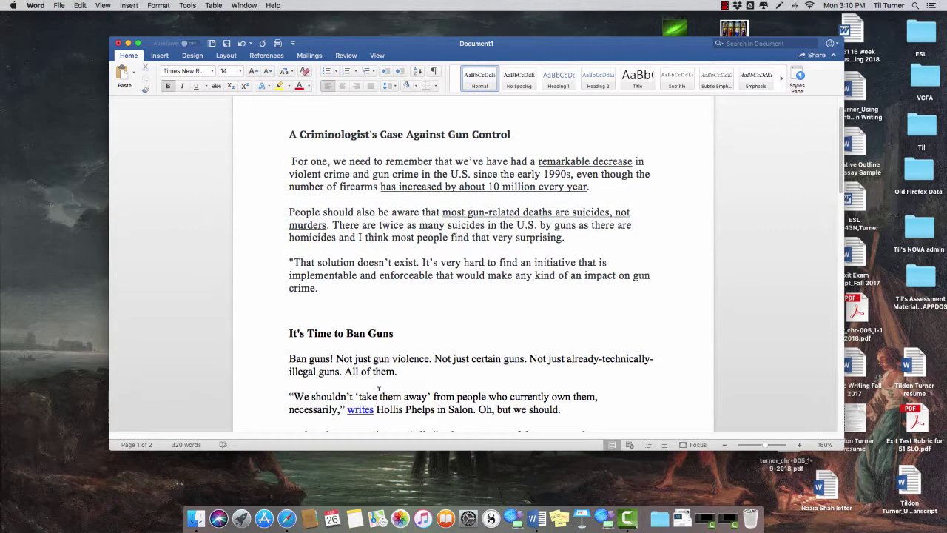
{"action": "scroll", "coordinate": [378, 388], "scroll_direction": "down", "scroll_amount": 5}
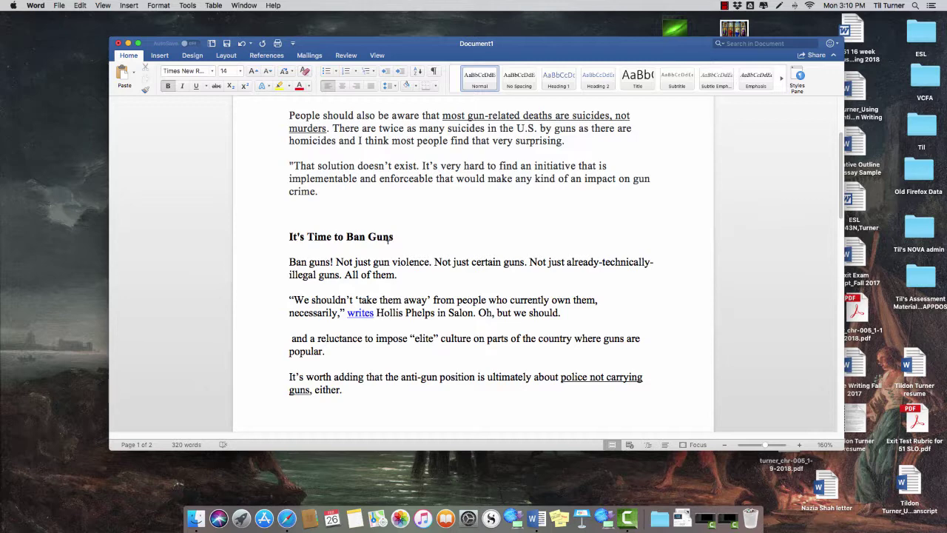
{"action": "scroll", "coordinate": [389, 238], "scroll_direction": "up", "scroll_amount": 6}
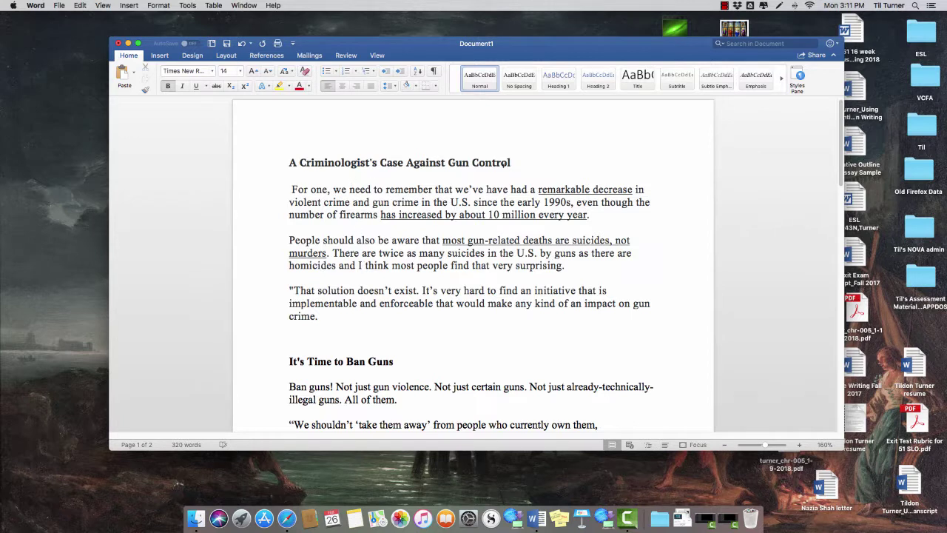
{"action": "scroll", "coordinate": [509, 256], "scroll_direction": "down", "scroll_amount": 5}
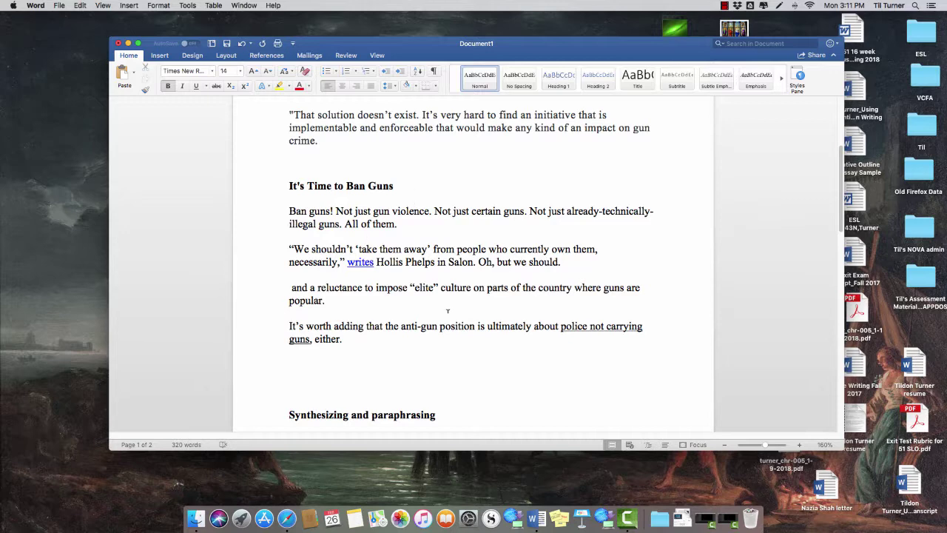
Step: Read the "Synthesizing and paraphrasing" section through to its end on the second page
{"action": "scroll", "coordinate": [447, 311], "scroll_direction": "down", "scroll_amount": 1}
{"action": "scroll", "coordinate": [447, 311], "scroll_direction": "down", "scroll_amount": 3}
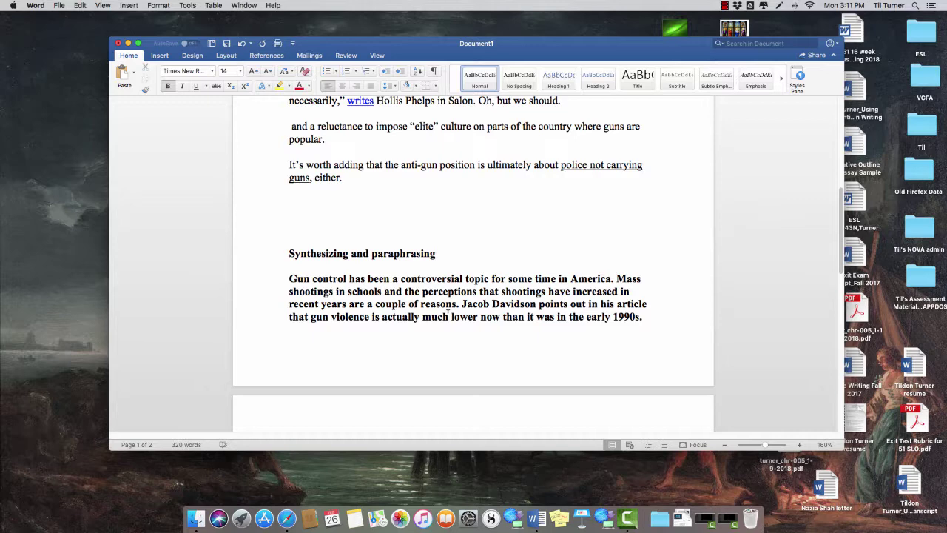
{"action": "scroll", "coordinate": [447, 311], "scroll_direction": "down", "scroll_amount": 5}
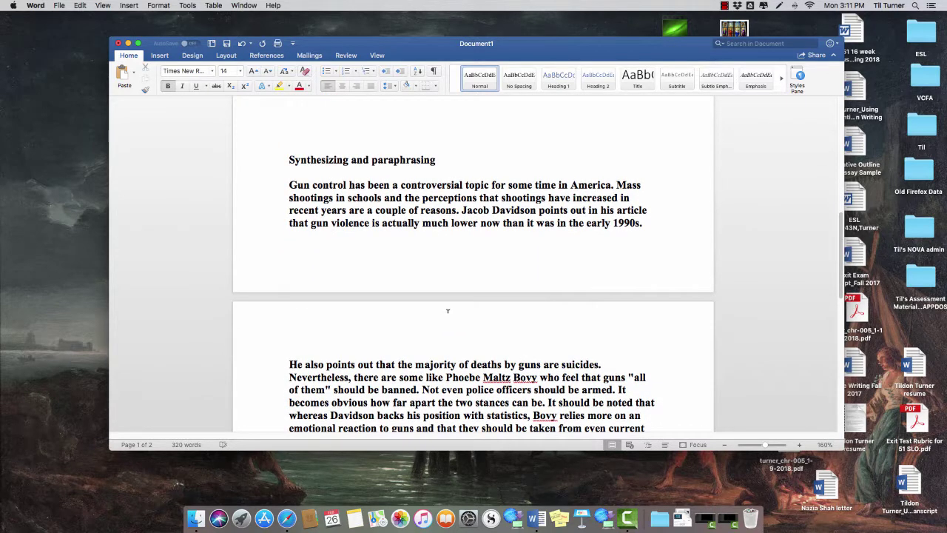
{"action": "scroll", "coordinate": [448, 311], "scroll_direction": "down", "scroll_amount": 2}
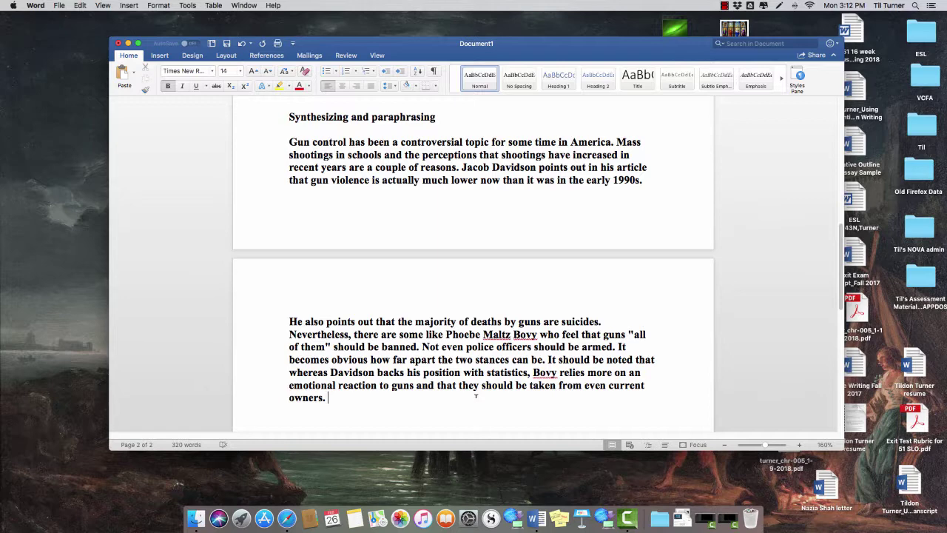
Step: Compare the synthesis paragraph with the source excerpts under the two article titles
{"action": "scroll", "coordinate": [476, 396], "scroll_direction": "up", "scroll_amount": 5}
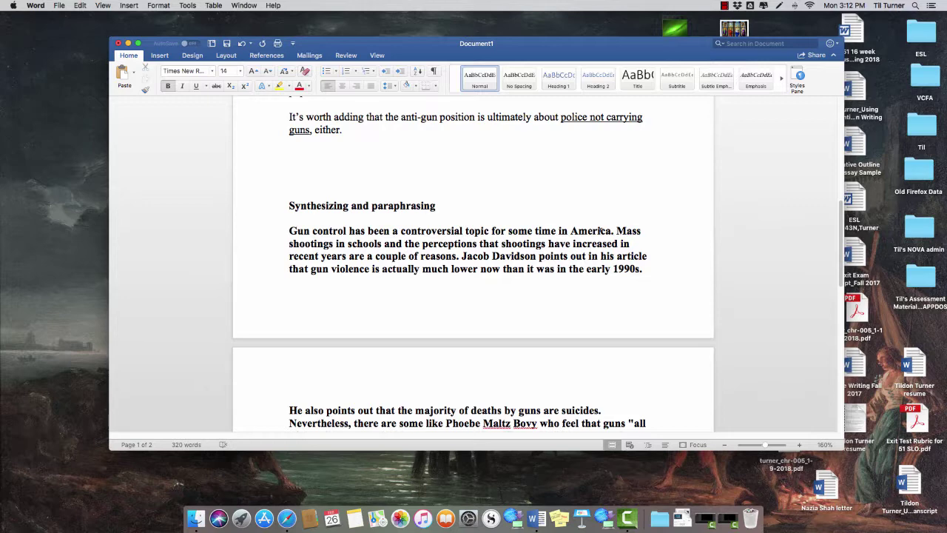
{"action": "scroll", "coordinate": [599, 230], "scroll_direction": "up", "scroll_amount": 5}
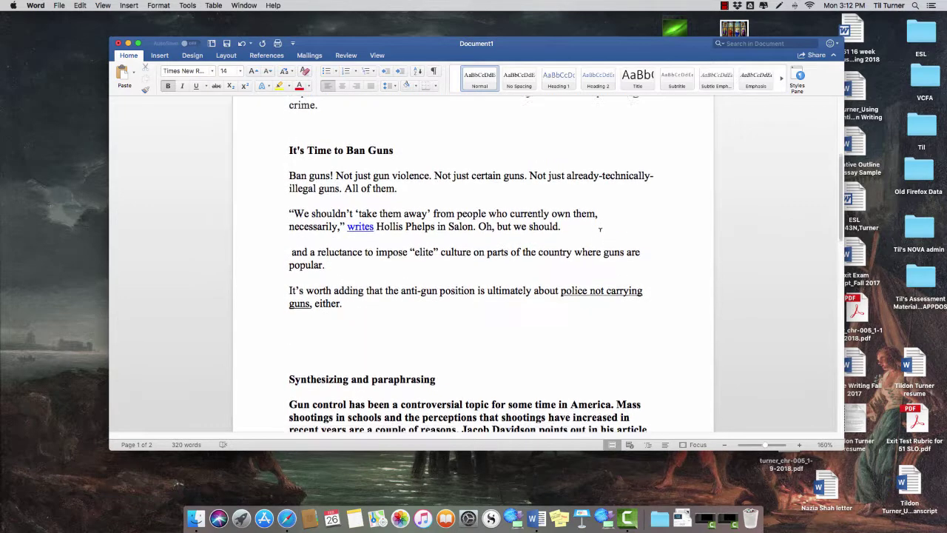
{"action": "scroll", "coordinate": [599, 231], "scroll_direction": "down", "scroll_amount": 5}
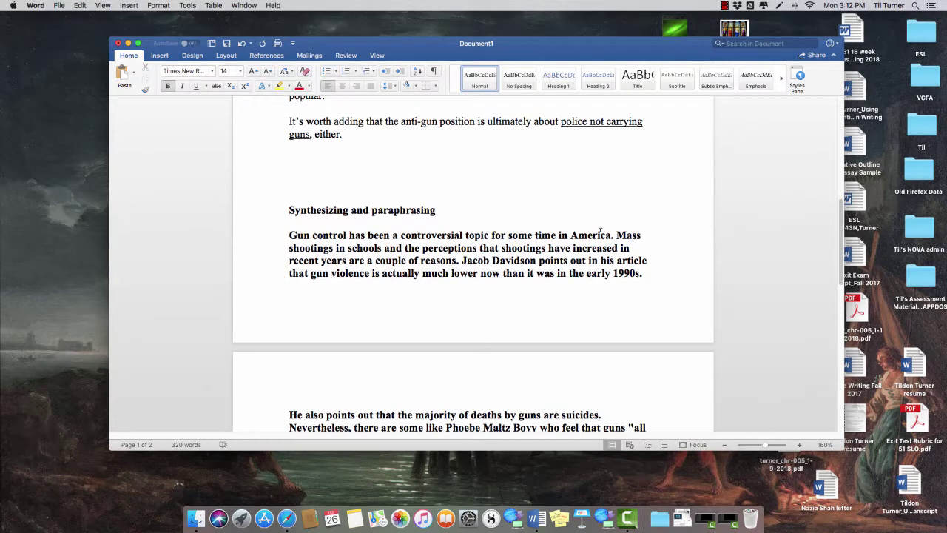
{"action": "double_click", "coordinate": [585, 250]}
{"action": "left_click", "coordinate": [580, 221]}
{"action": "scroll", "coordinate": [556, 290], "scroll_direction": "up", "scroll_amount": 10}
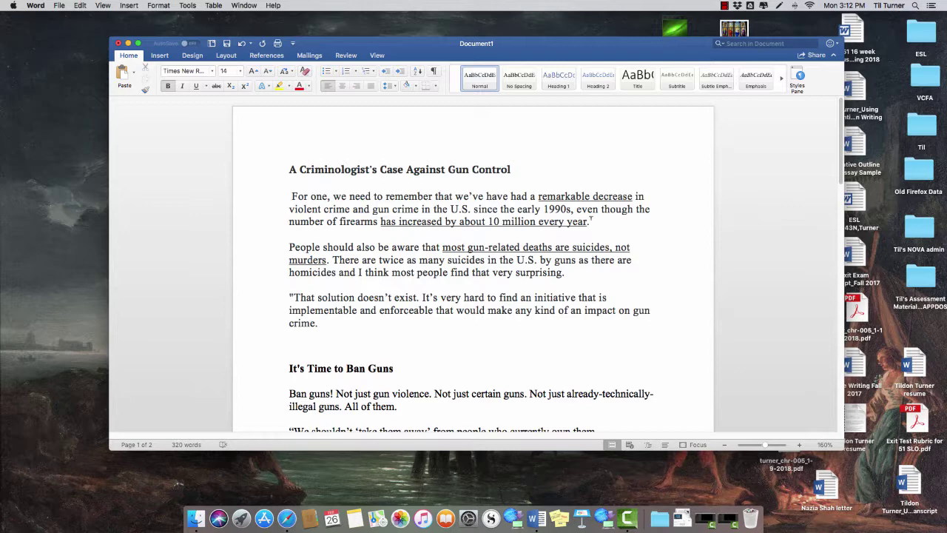
{"action": "scroll", "coordinate": [591, 219], "scroll_direction": "down", "scroll_amount": 10}
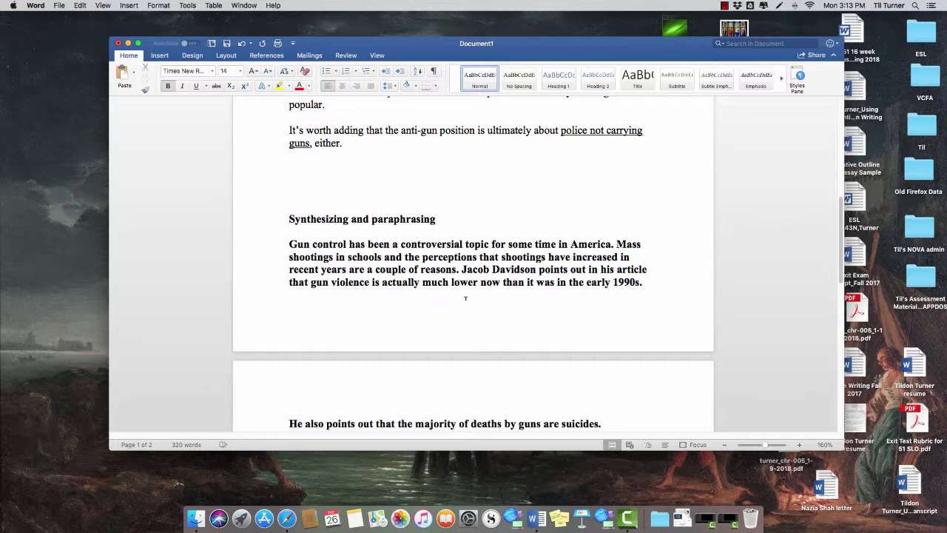
{"action": "scroll", "coordinate": [465, 298], "scroll_direction": "down", "scroll_amount": 2}
{"action": "scroll", "coordinate": [466, 298], "scroll_direction": "up", "scroll_amount": 10}
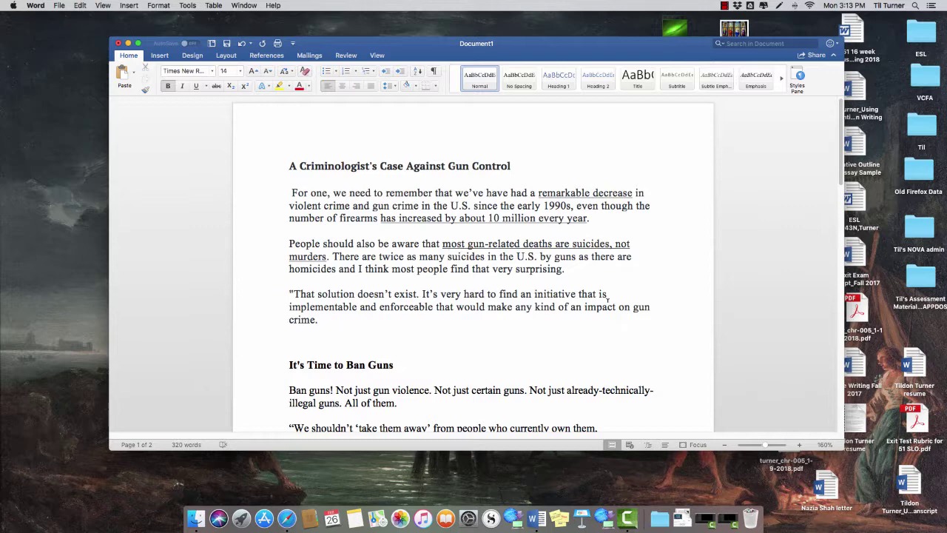
{"action": "scroll", "coordinate": [607, 296], "scroll_direction": "down", "scroll_amount": 15}
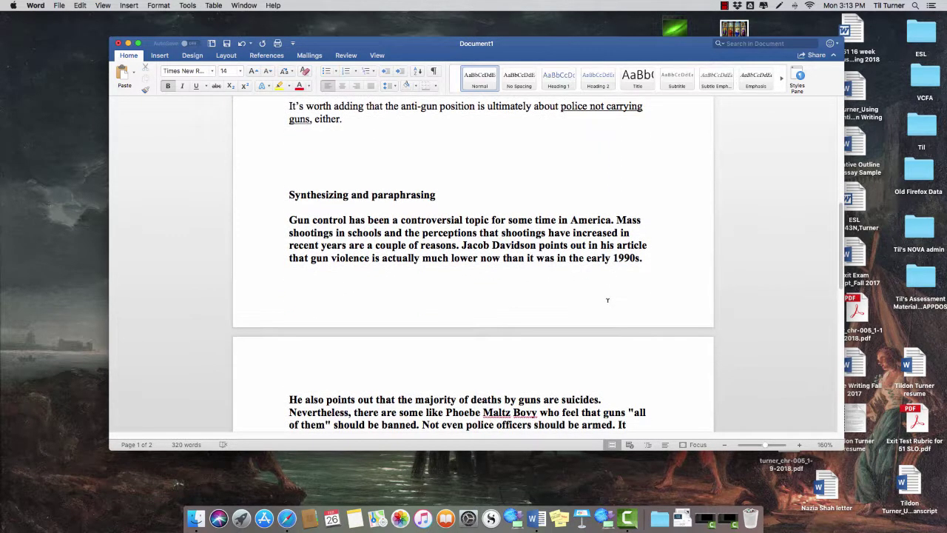
{"action": "scroll", "coordinate": [383, 317], "scroll_direction": "down", "scroll_amount": 1}
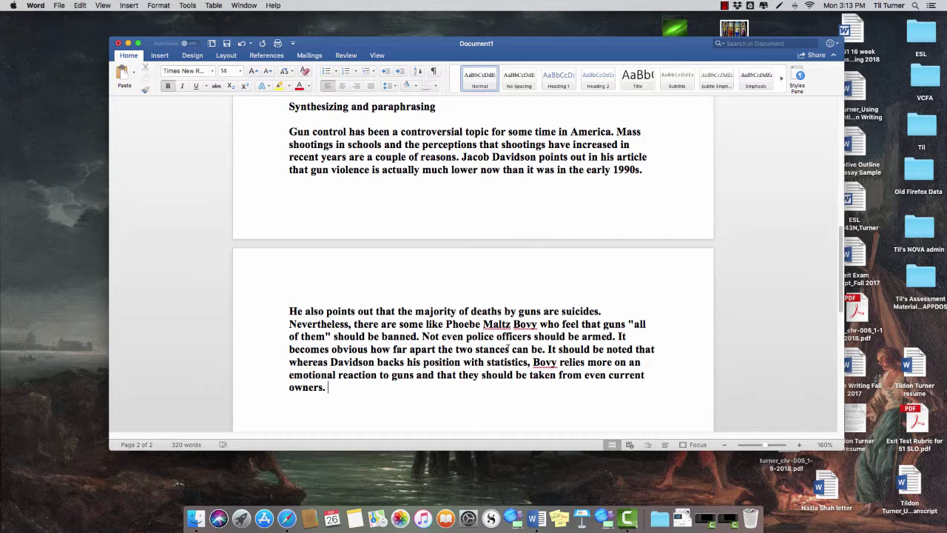
Step: Compare the phrase "All of them" in the "It's Time to Ban Guns" excerpt with its use in the synthesis paragraph
{"action": "scroll", "coordinate": [507, 348], "scroll_direction": "up", "scroll_amount": 10}
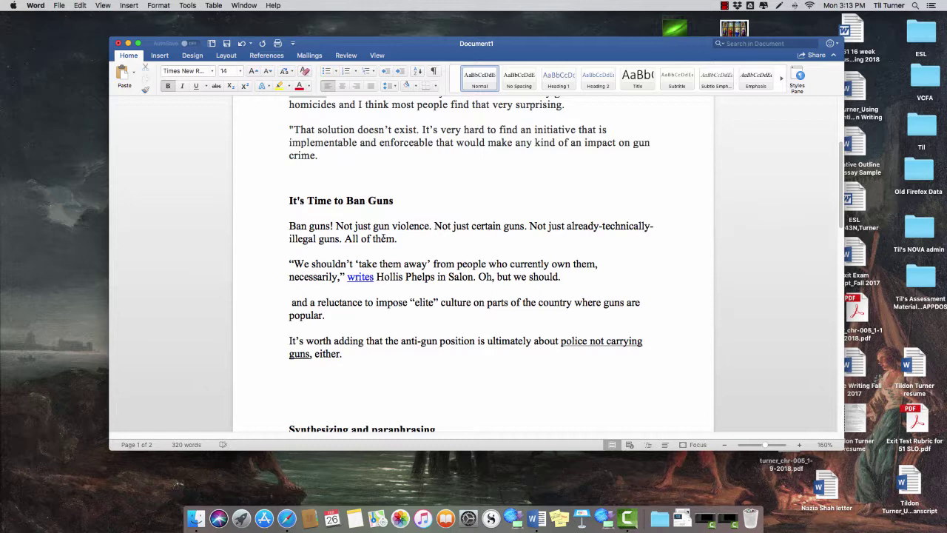
{"action": "left_click_drag", "start_coordinate": [345, 238], "coordinate": [400, 239]}
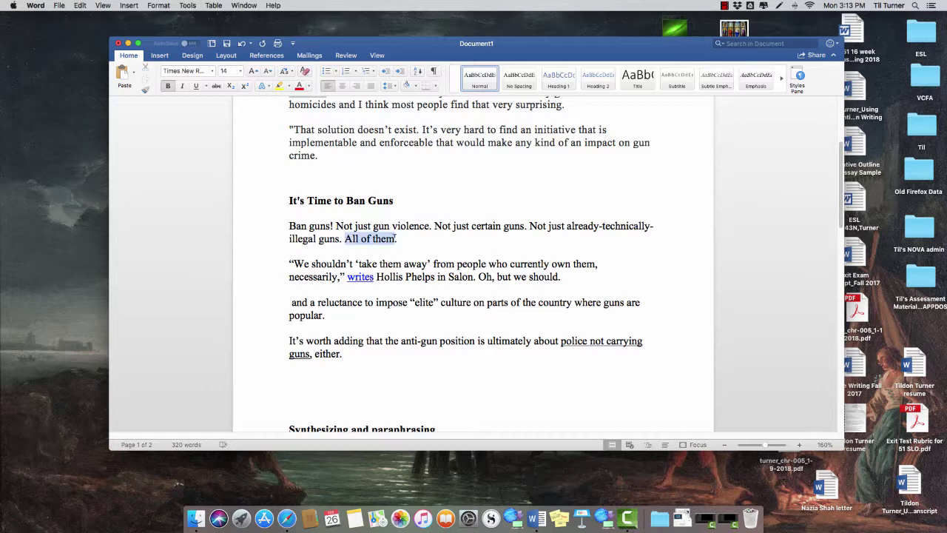
{"action": "left_click", "coordinate": [427, 243]}
{"action": "scroll", "coordinate": [427, 243], "scroll_direction": "down", "scroll_amount": 15}
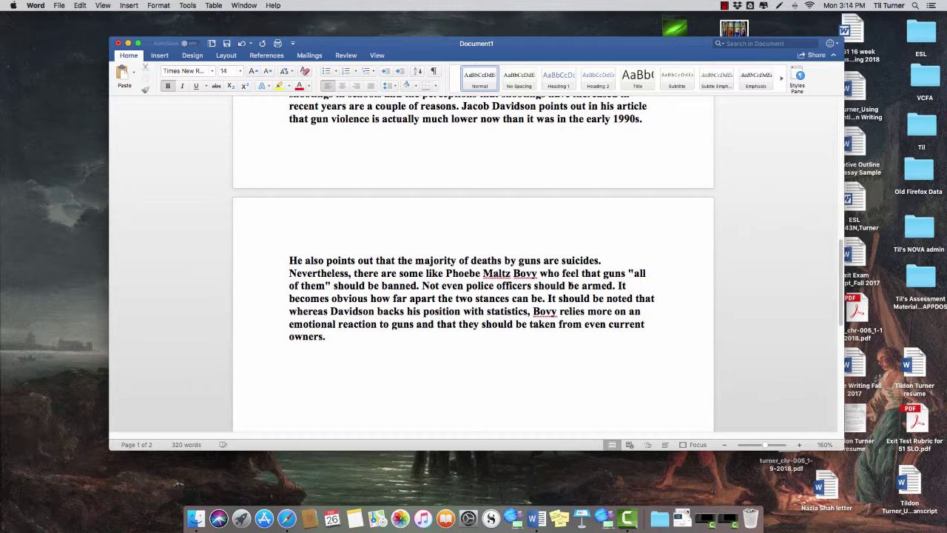
{"action": "scroll", "coordinate": [605, 284], "scroll_direction": "up", "scroll_amount": 15}
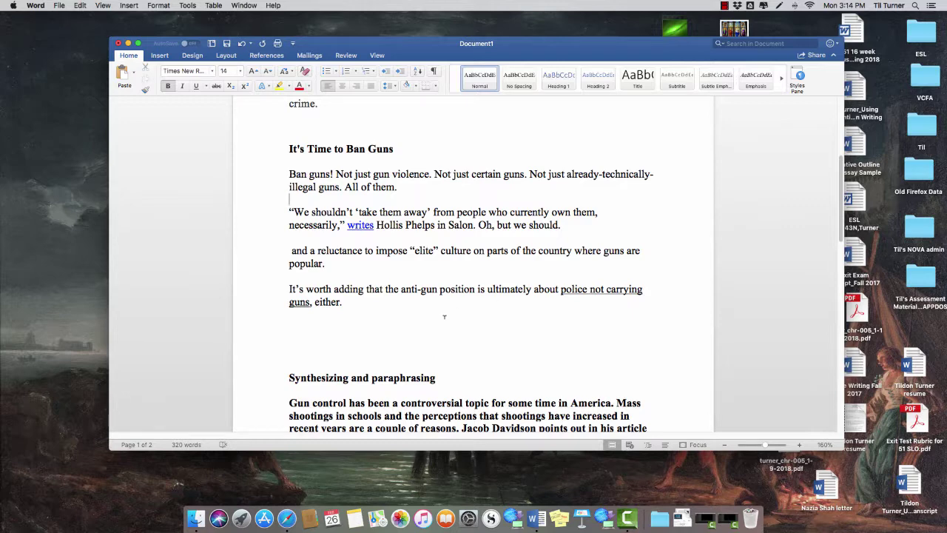
{"action": "scroll", "coordinate": [444, 317], "scroll_direction": "down", "scroll_amount": 15}
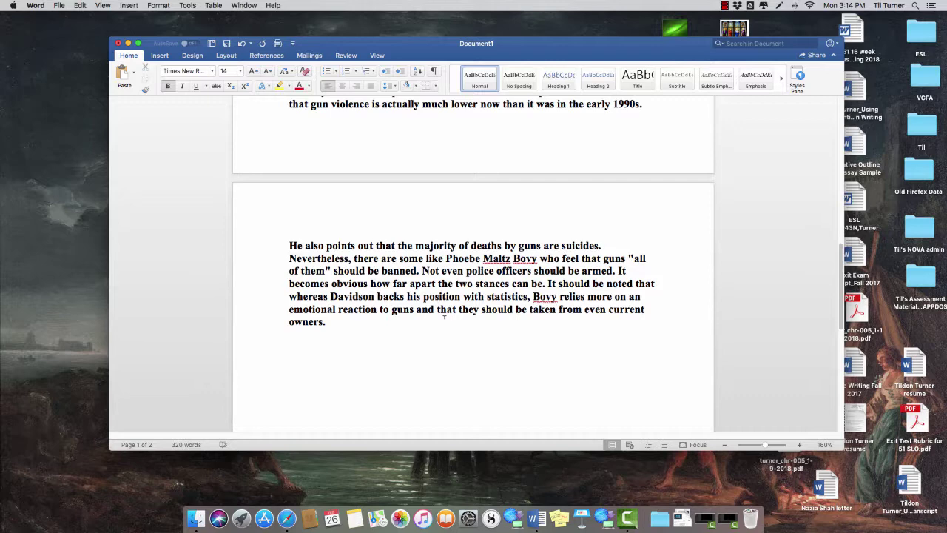
Step: Review the "A Criminologist's Case Against Gun Control" excerpts against the full synthesizing and paraphrasing section
{"action": "scroll", "coordinate": [444, 316], "scroll_direction": "up", "scroll_amount": 3}
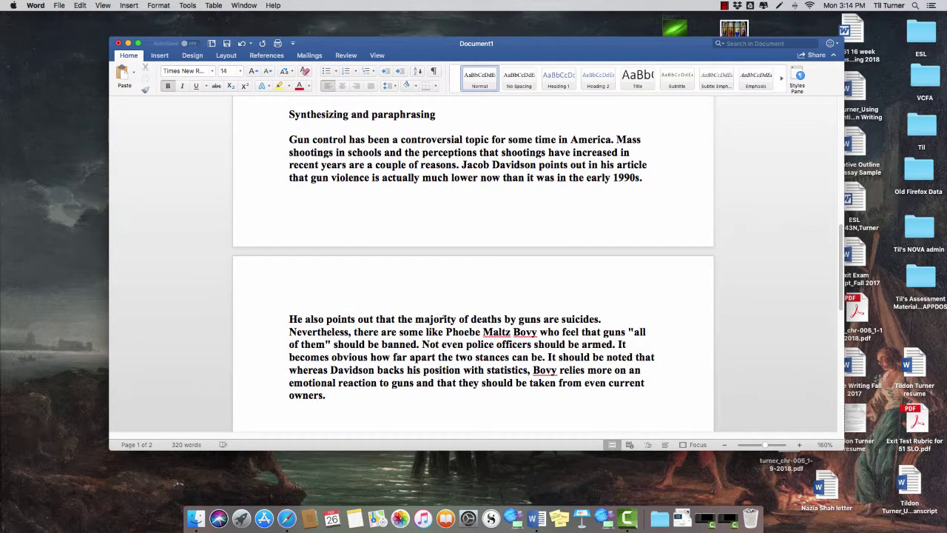
{"action": "scroll", "coordinate": [444, 316], "scroll_direction": "up", "scroll_amount": 10}
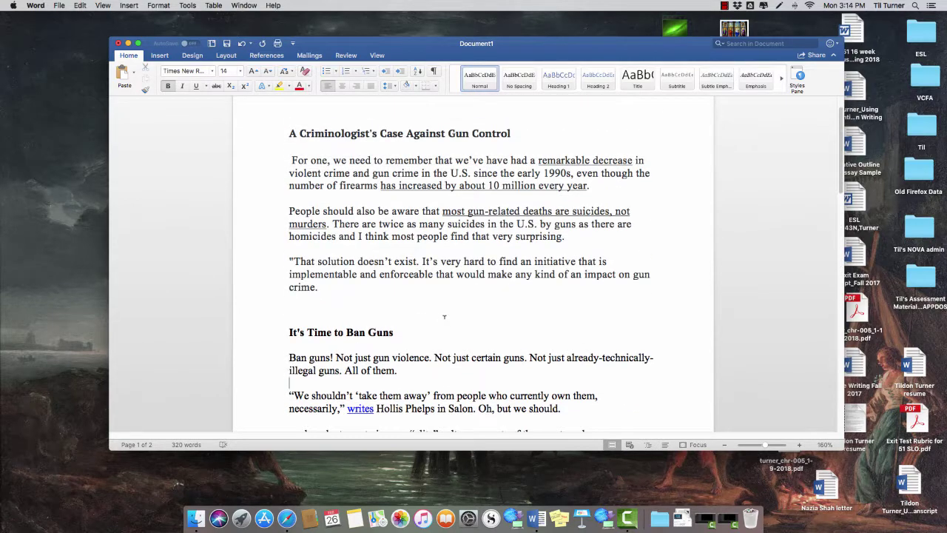
{"action": "scroll", "coordinate": [443, 317], "scroll_direction": "down", "scroll_amount": 8}
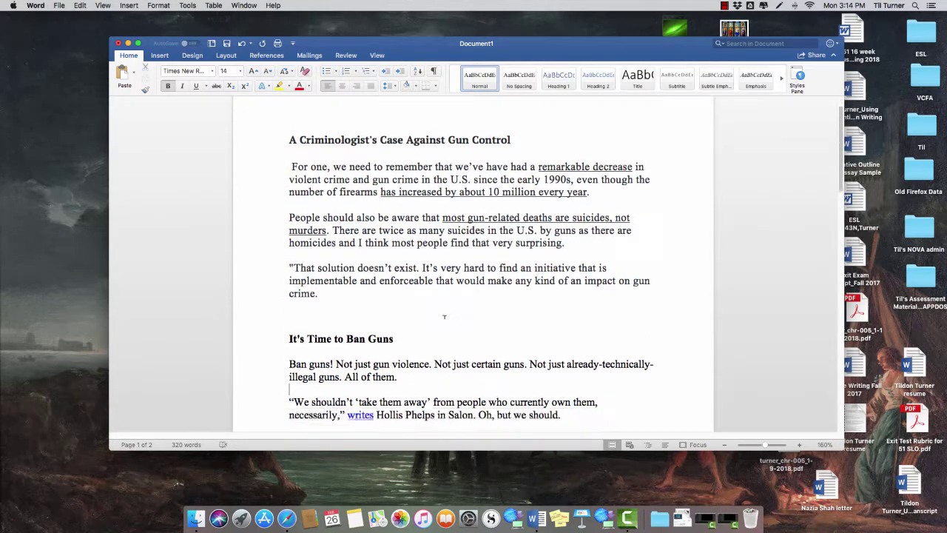
{"action": "scroll", "coordinate": [444, 319], "scroll_direction": "down", "scroll_amount": 5}
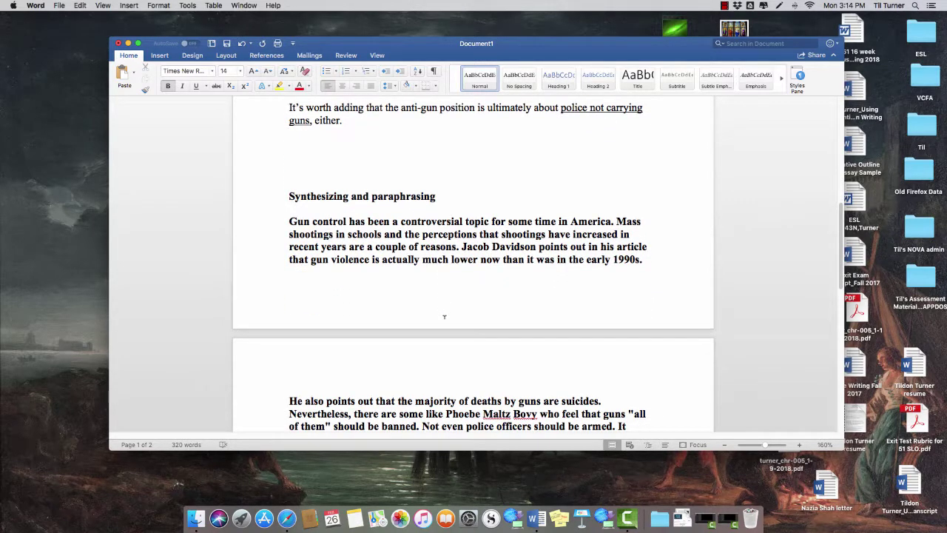
{"action": "scroll", "coordinate": [444, 317], "scroll_direction": "down", "scroll_amount": 5}
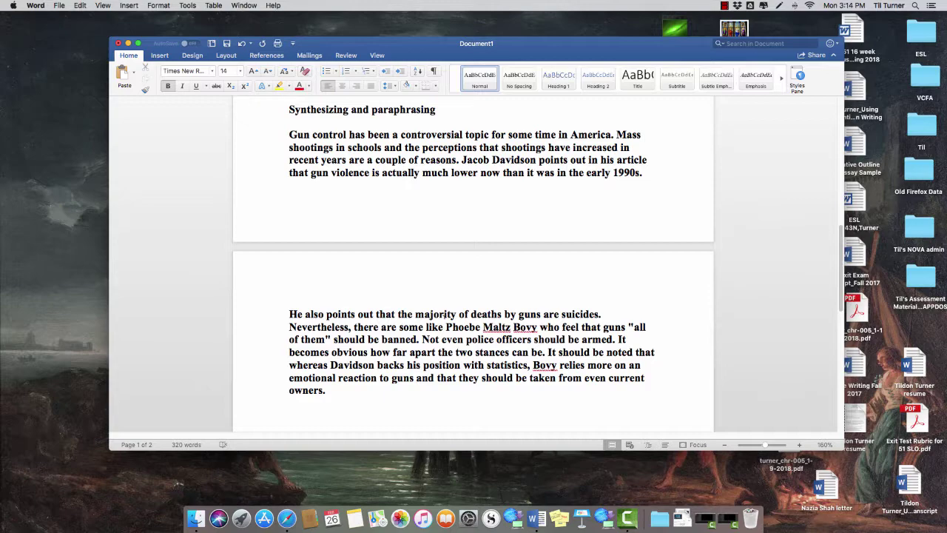
Step: Switch to Safari and highlight the title of the TIME article "A Criminologist's Case Against Gun Control"
{"action": "key", "text": "ctrl+Right"}
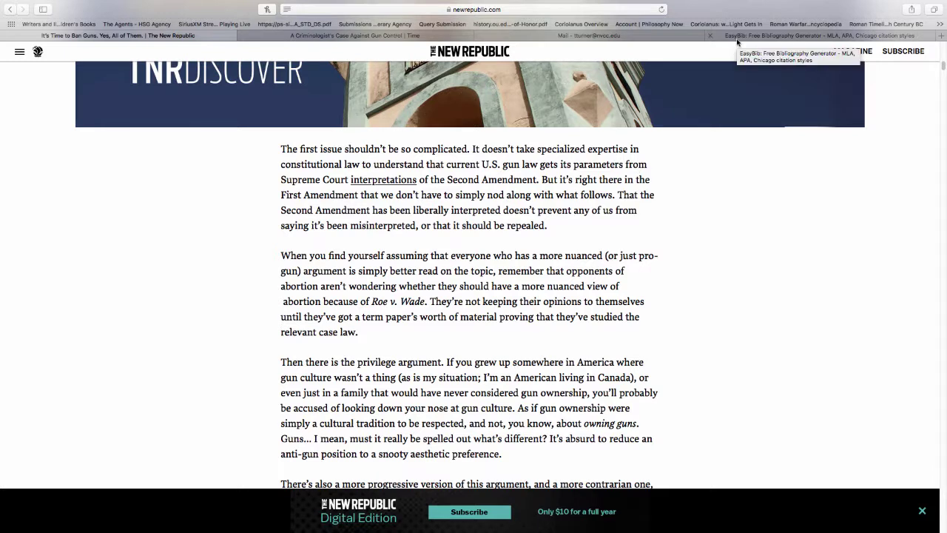
{"action": "left_click", "coordinate": [360, 38]}
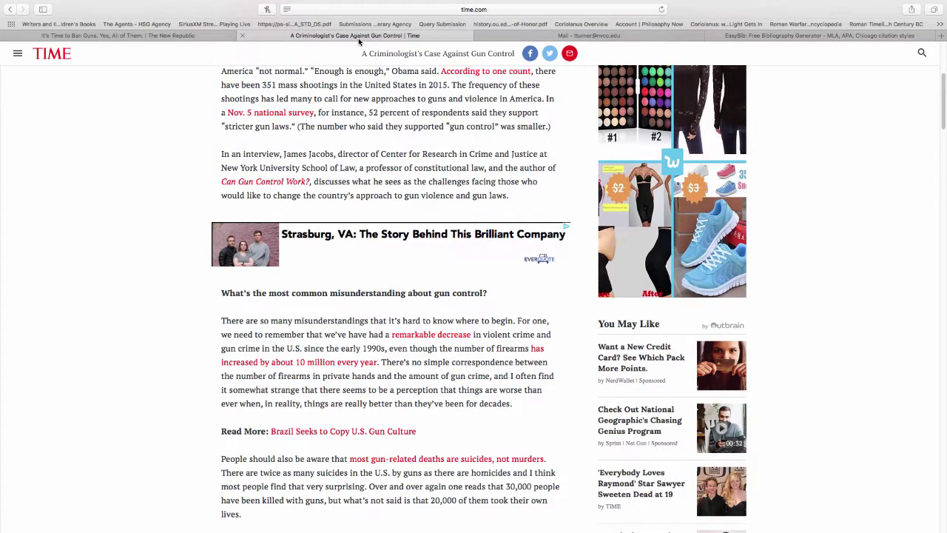
{"action": "scroll", "coordinate": [346, 370], "scroll_direction": "up", "scroll_amount": 5}
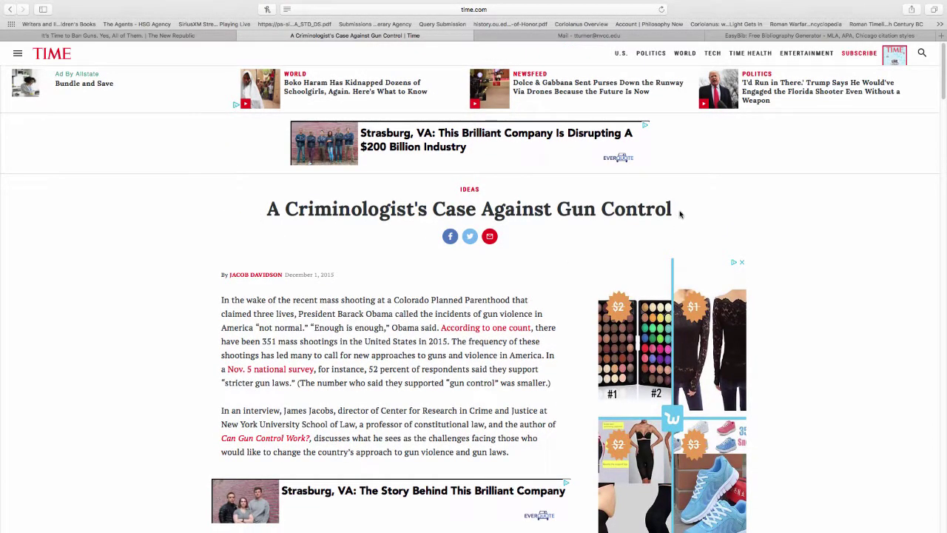
{"action": "left_click_drag", "start_coordinate": [679, 214], "coordinate": [245, 207]}
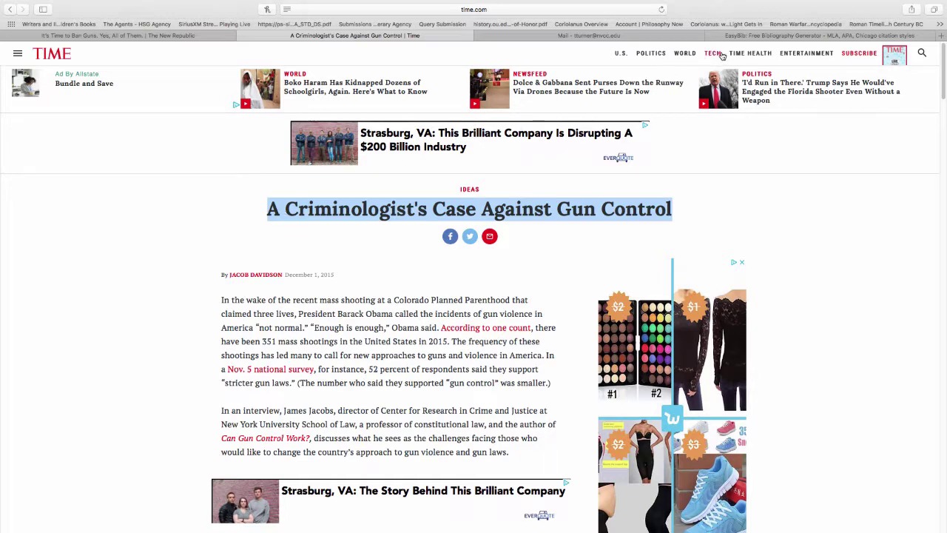
Step: Open EasyBib and examine the website and book citation options alongside the existing TIME article citation
{"action": "left_click", "coordinate": [749, 41]}
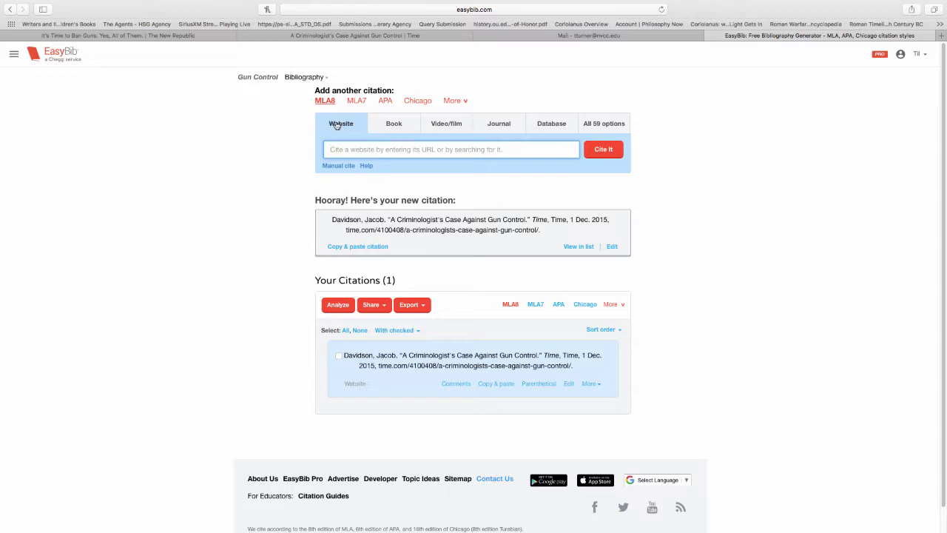
{"action": "left_click", "coordinate": [392, 125]}
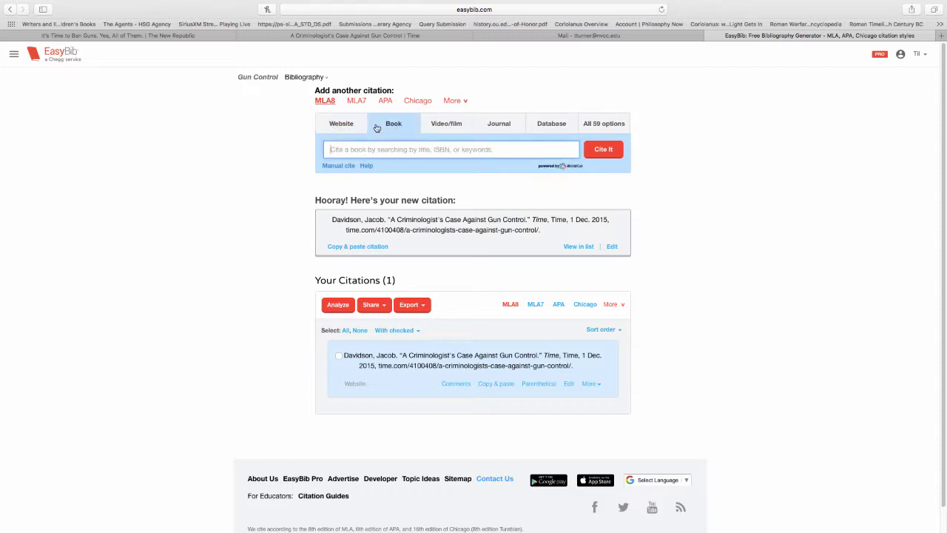
{"action": "left_click", "coordinate": [342, 124]}
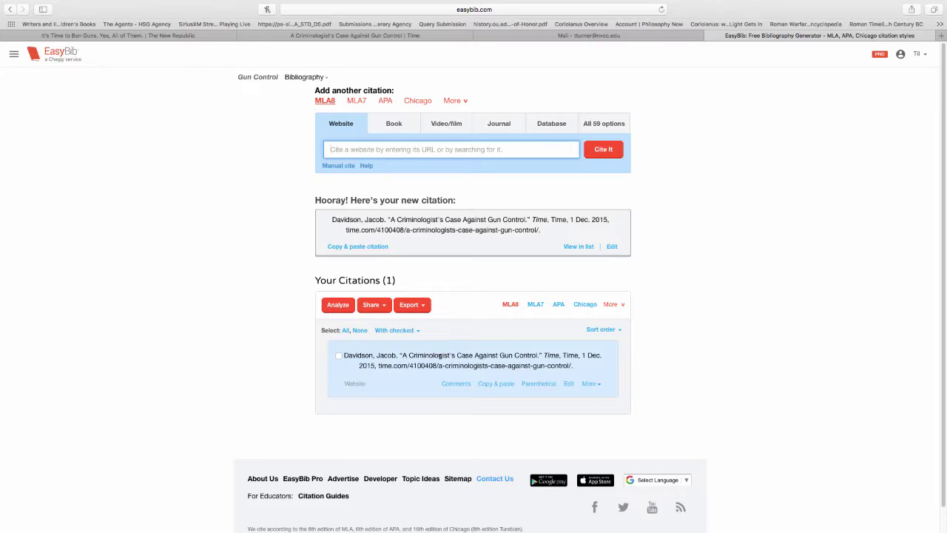
Step: Copy the headline "It's Time to Ban Guns. Yes, All of Them" from the New Republic article
{"action": "left_click", "coordinate": [112, 39]}
{"action": "scroll", "coordinate": [432, 250], "scroll_direction": "up", "scroll_amount": 10}
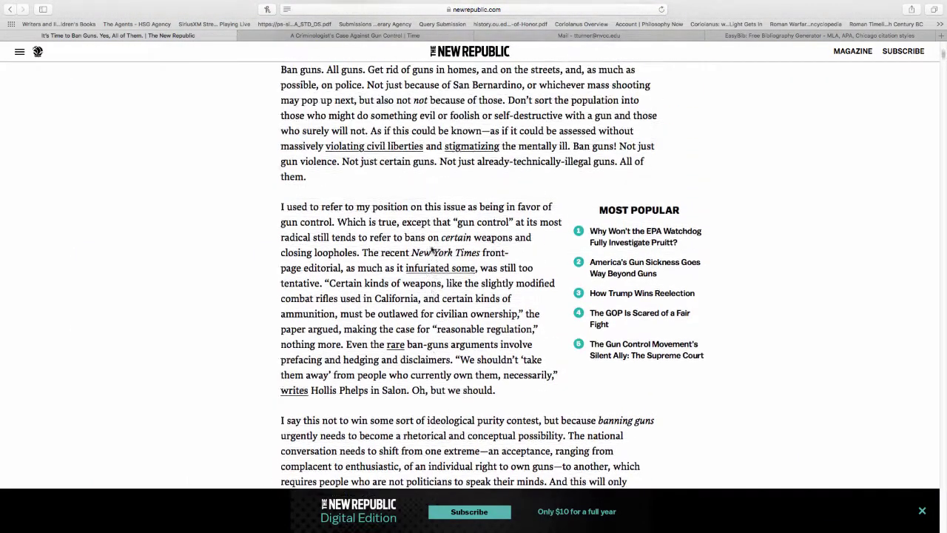
{"action": "scroll", "coordinate": [431, 249], "scroll_direction": "up", "scroll_amount": 6}
{"action": "scroll", "coordinate": [431, 249], "scroll_direction": "down", "scroll_amount": 4}
{"action": "scroll", "coordinate": [431, 249], "scroll_direction": "up", "scroll_amount": 1}
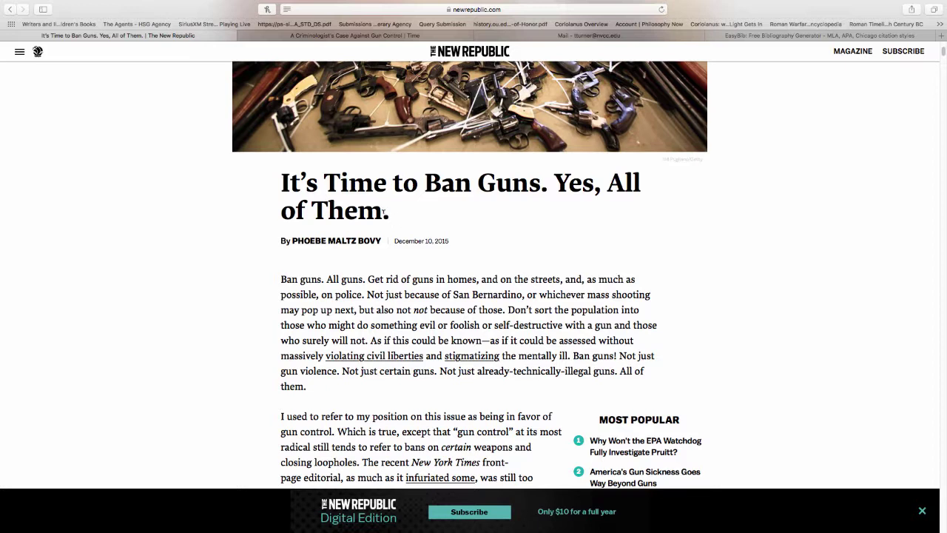
{"action": "left_click_drag", "start_coordinate": [366, 205], "coordinate": [286, 169]}
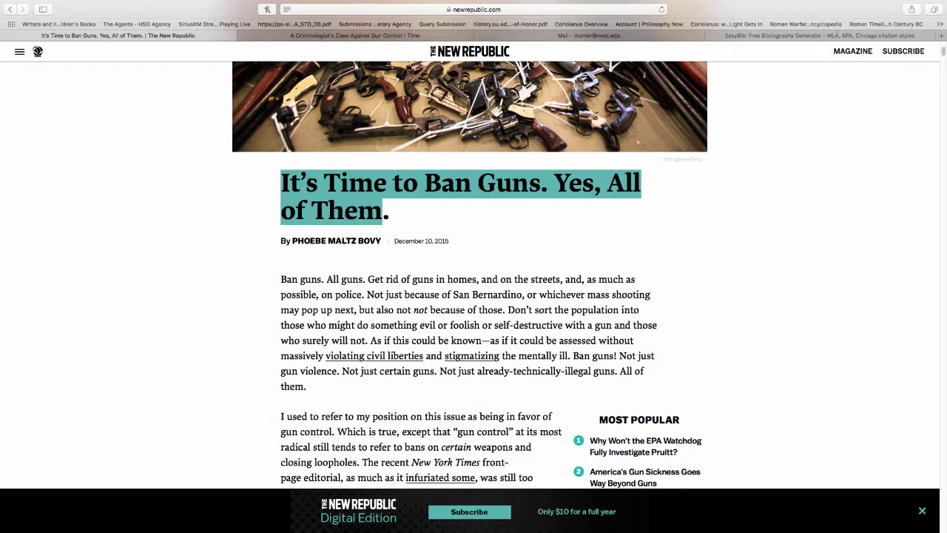
{"action": "right_click", "coordinate": [309, 183]}
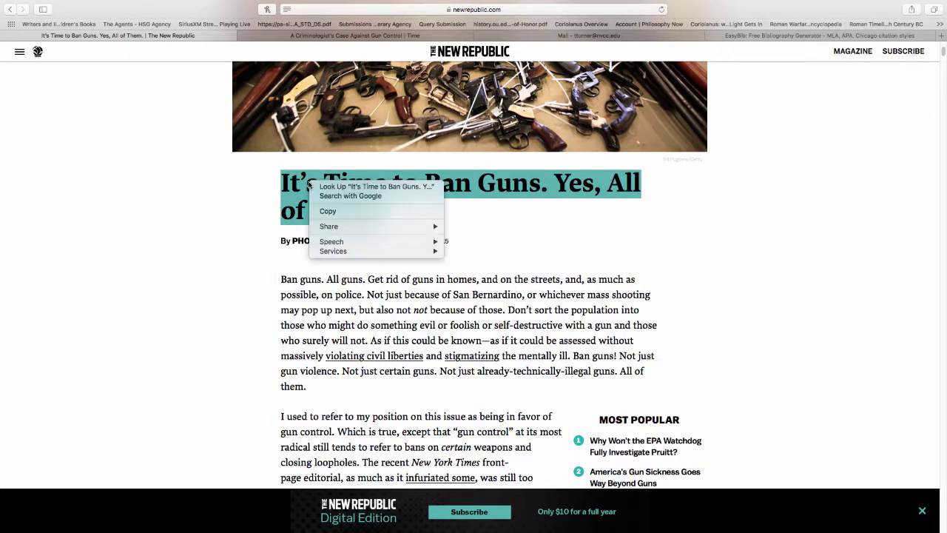
{"action": "left_click", "coordinate": [340, 213]}
Step: Search EasyBib's websites for the copied headline, cite the newrepublic.com result and continue to the citation form
{"action": "left_click", "coordinate": [766, 37]}
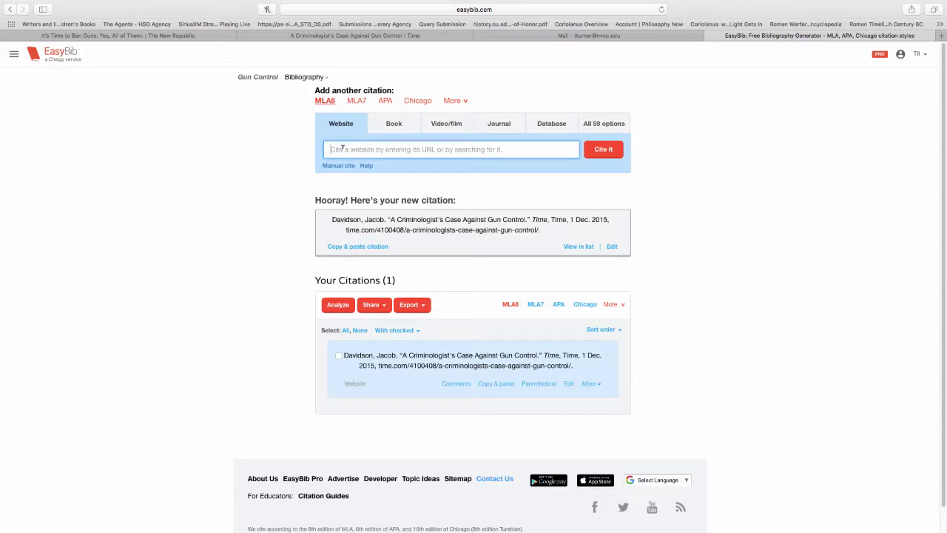
{"action": "right_click", "coordinate": [342, 149]}
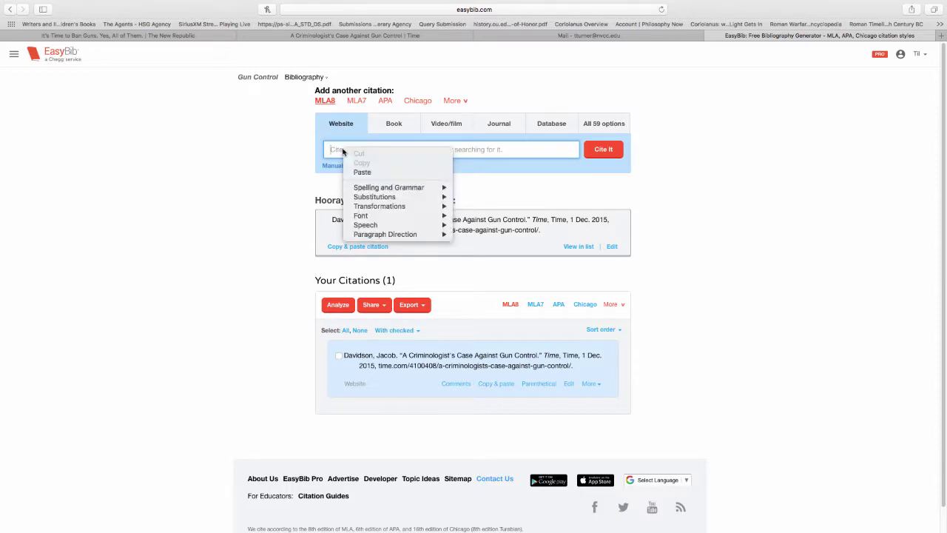
{"action": "left_click", "coordinate": [370, 172]}
{"action": "left_click", "coordinate": [609, 150]}
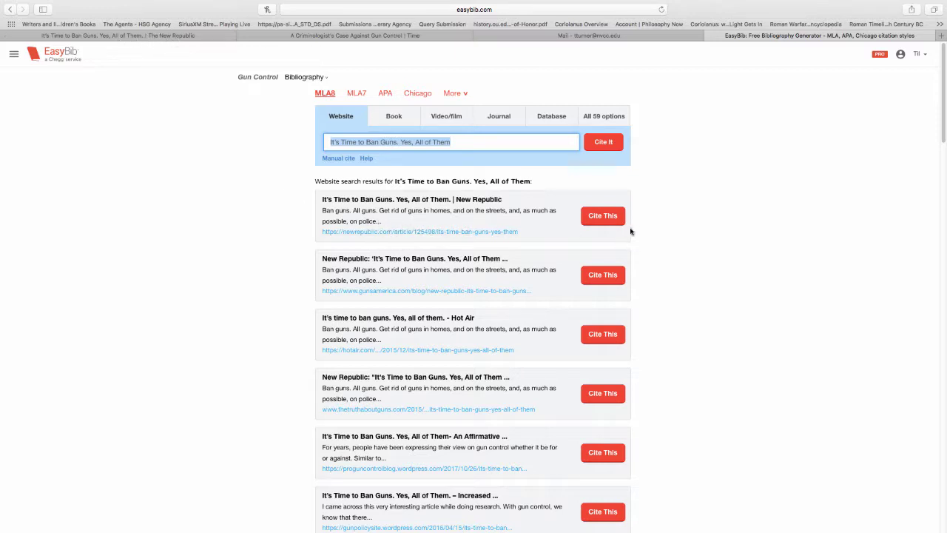
{"action": "left_click", "coordinate": [602, 216]}
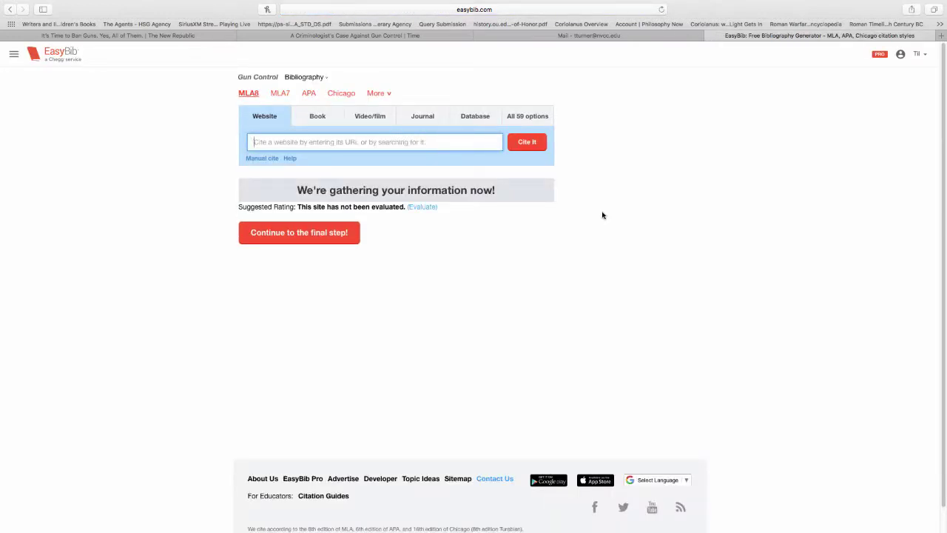
{"action": "left_click", "coordinate": [328, 234]}
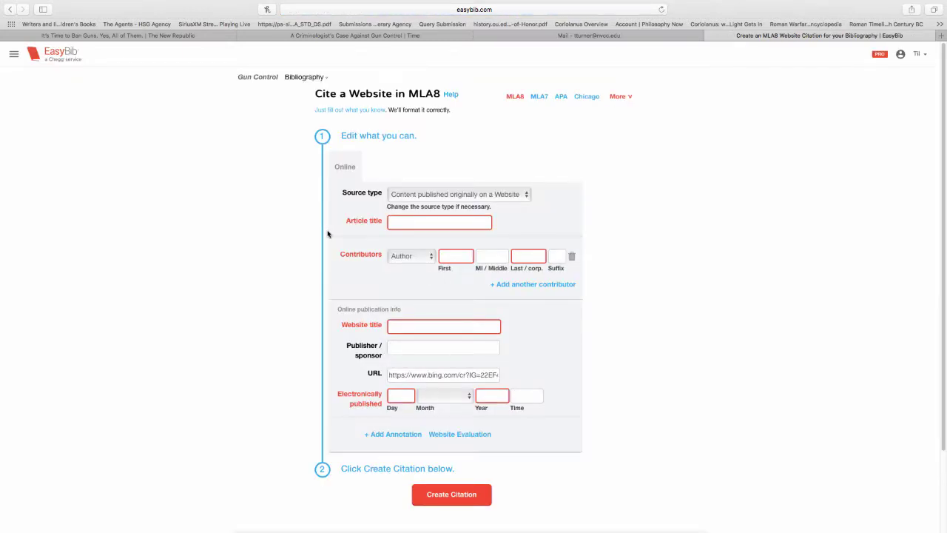
Step: Enter "It's Time to Ban Guns, All of Them" as the article title
{"action": "left_click", "coordinate": [404, 220]}
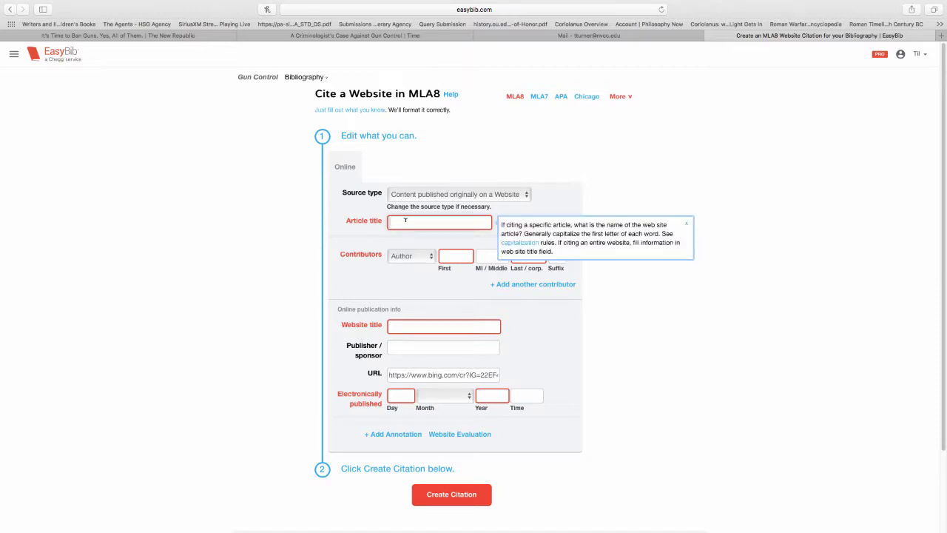
{"action": "type", "text": "I"}
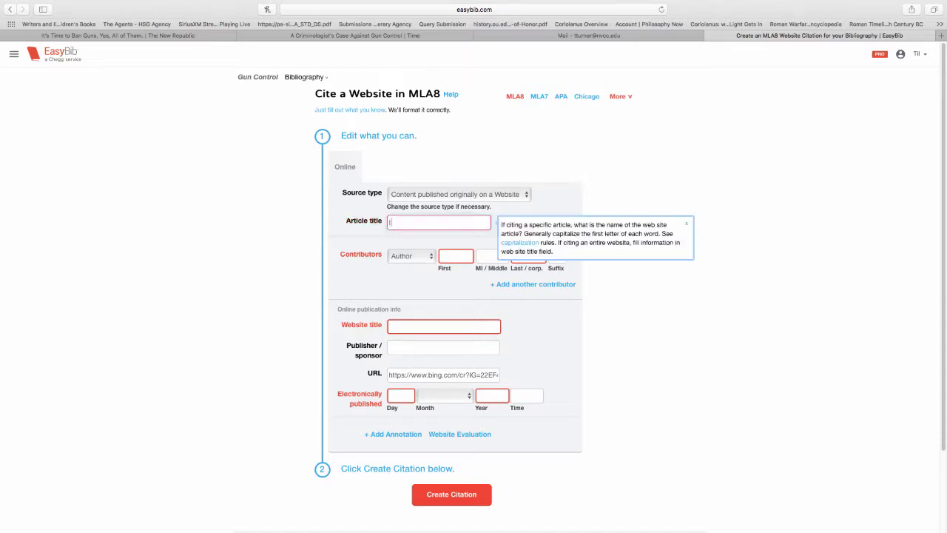
{"action": "type", "text": "t's Time to Ban "}
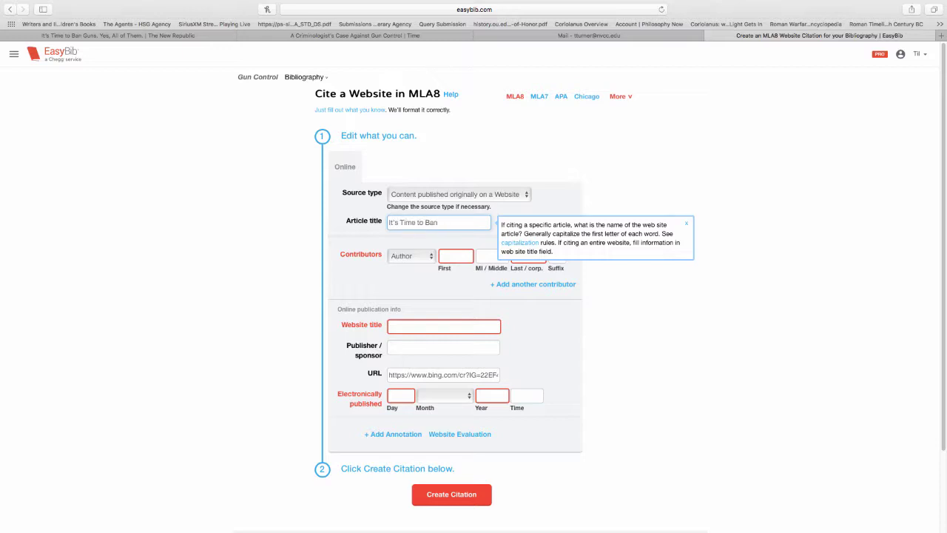
{"action": "type", "text": "Guns. All of Them"}
Step: Fill in the article author's first, middle and last names as the contributor
{"action": "left_click", "coordinate": [456, 255]}
{"action": "type", "text": "T"}
{"action": "type", "text": "Ph"}
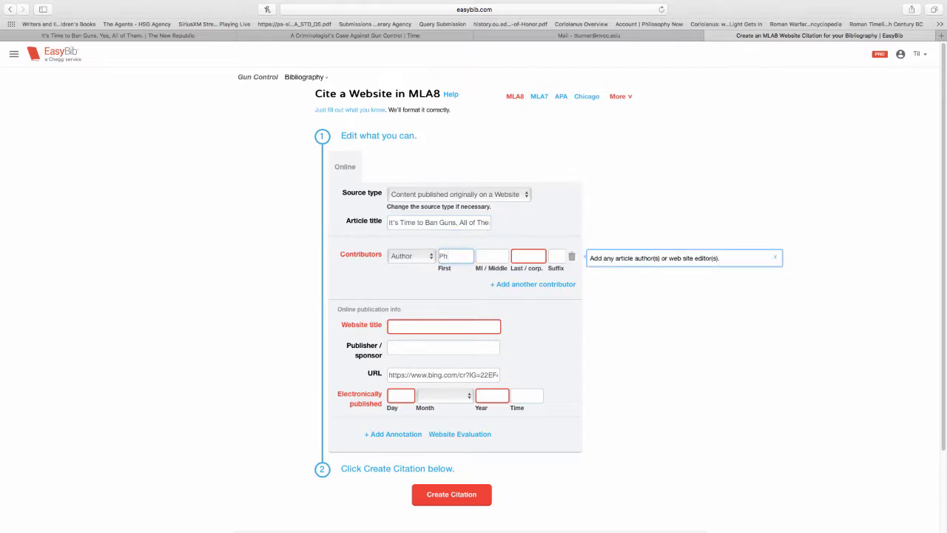
{"action": "type", "text": "e"}
{"action": "key", "text": "BackSpace"}
{"action": "type", "text": "o"}
{"action": "key", "text": "BackSpace"}
{"action": "type", "text": "oebe"}
{"action": "left_click", "coordinate": [491, 256]}
{"action": "type", "text": "Maltz"}
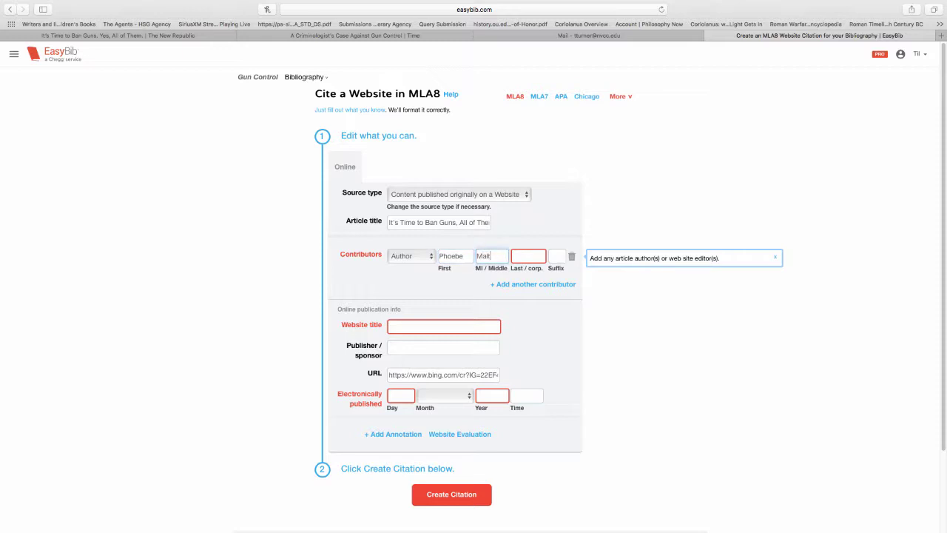
{"action": "left_click", "coordinate": [515, 256]}
{"action": "type", "text": "Bovy"}
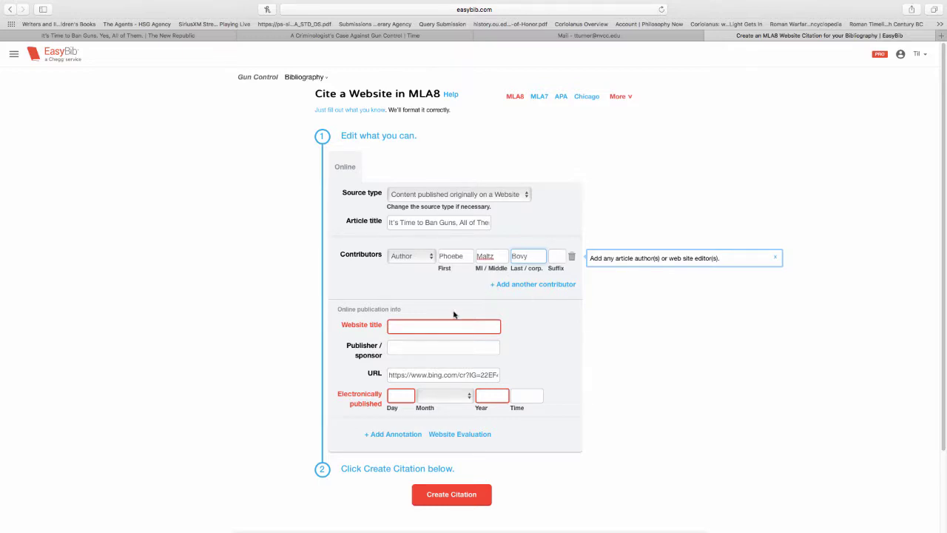
Step: Enter "The New Republic" as the website title
{"action": "left_click", "coordinate": [407, 326]}
{"action": "type", "text": "The"}
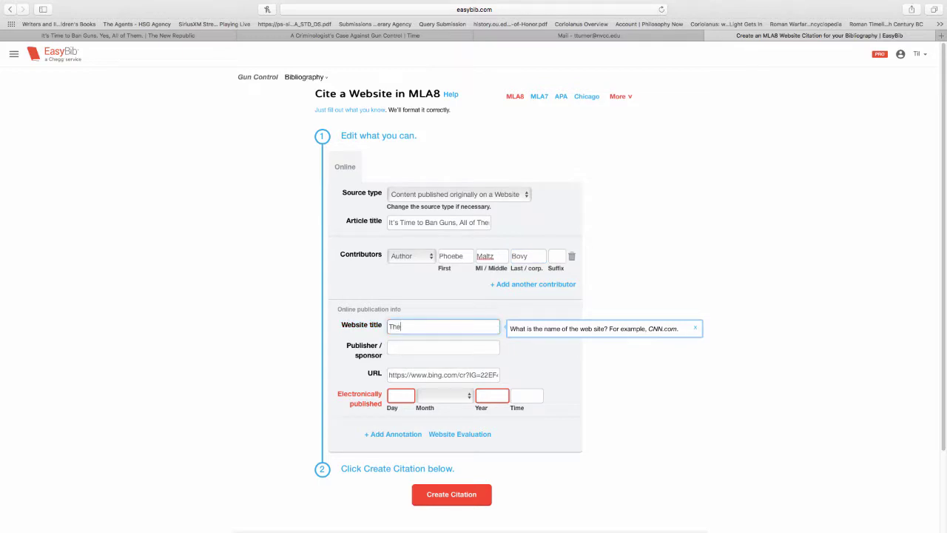
{"action": "type", "text": " New Republic"}
Step: Move "The New Republic" from the website title to the publisher/sponsor field, leaving the website title empty
{"action": "left_click_drag", "start_coordinate": [447, 326], "coordinate": [378, 323]}
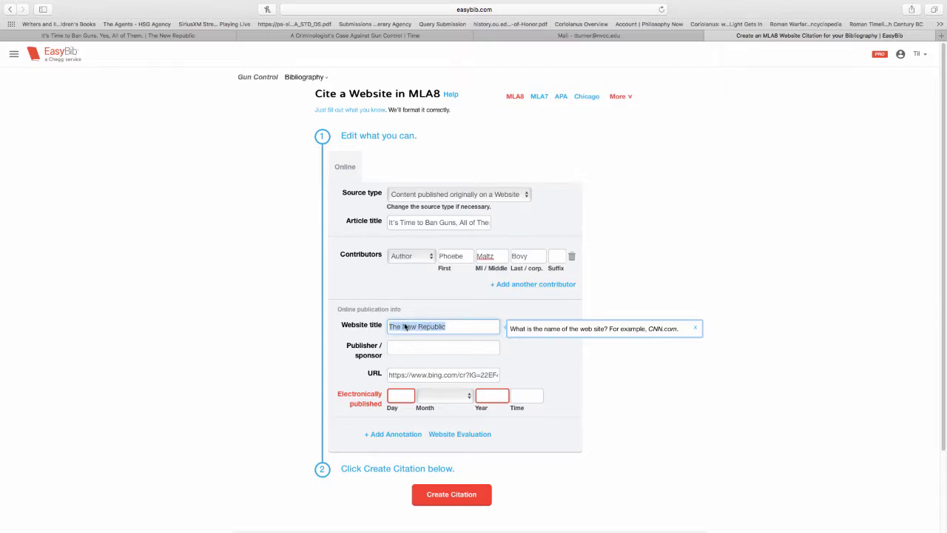
{"action": "right_click", "coordinate": [404, 325]}
{"action": "left_click", "coordinate": [423, 353]}
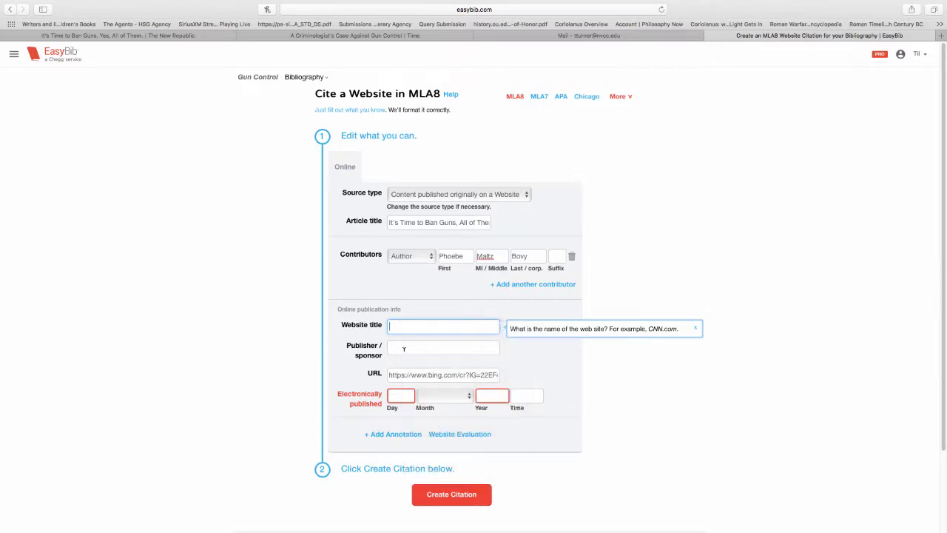
{"action": "left_click", "coordinate": [397, 347]}
{"action": "right_click", "coordinate": [396, 347]}
{"action": "left_click", "coordinate": [411, 371]}
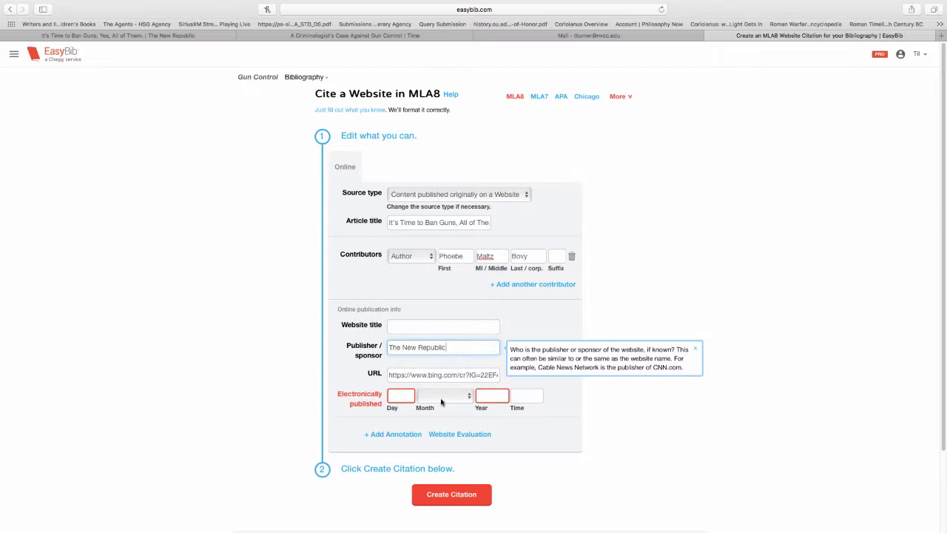
Step: Look up the New Republic article's date, enter 10 December 2015 as its electronic publication date, and create the citation
{"action": "left_click", "coordinate": [180, 38]}
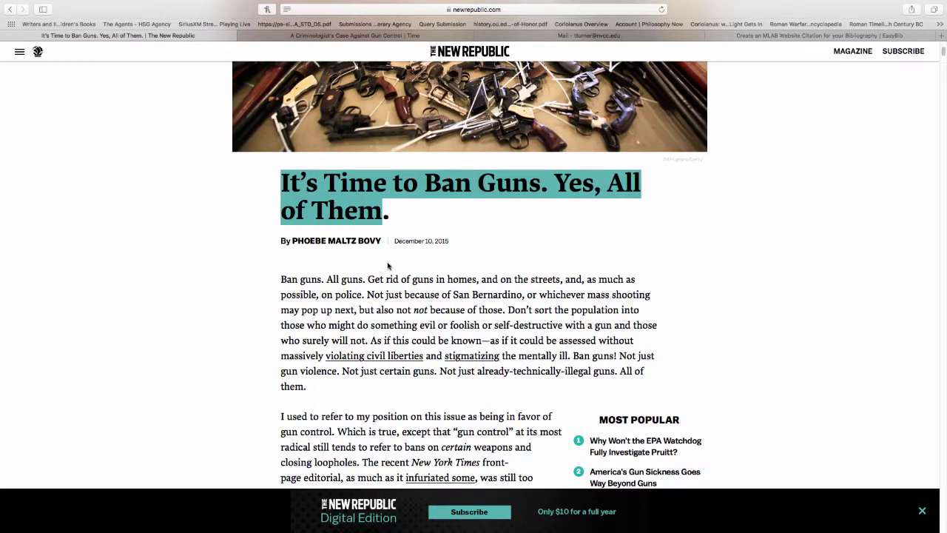
{"action": "mouse_move", "coordinate": [448, 243]}
{"action": "left_mouse_down"}
{"action": "mouse_move", "coordinate": [395, 241]}
{"action": "mouse_move", "coordinate": [455, 239]}
{"action": "left_mouse_up"}
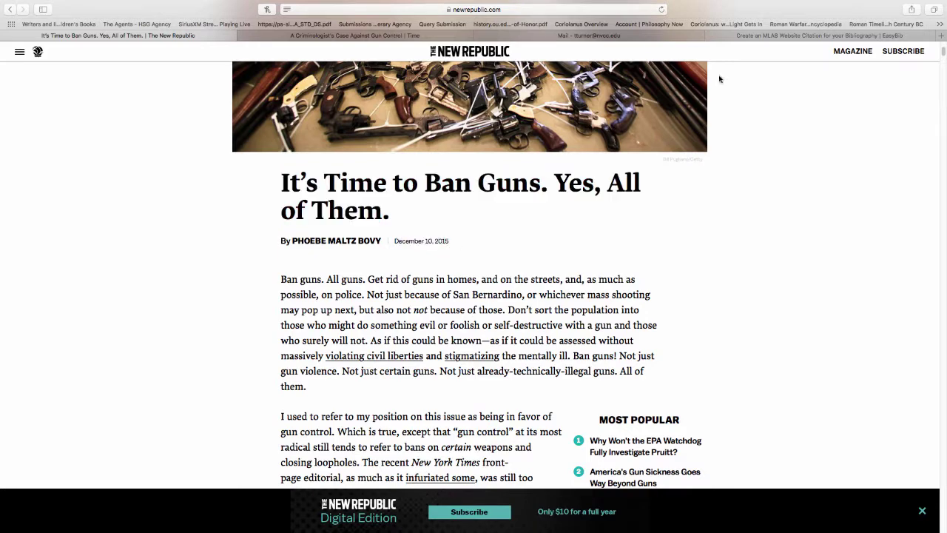
{"action": "left_click", "coordinate": [737, 37]}
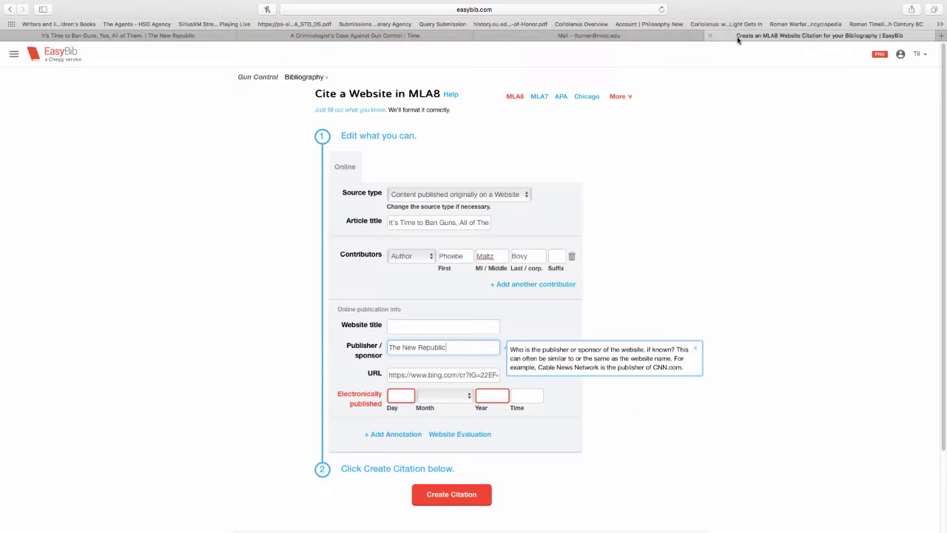
{"action": "left_click", "coordinate": [395, 395]}
{"action": "type", "text": "10"}
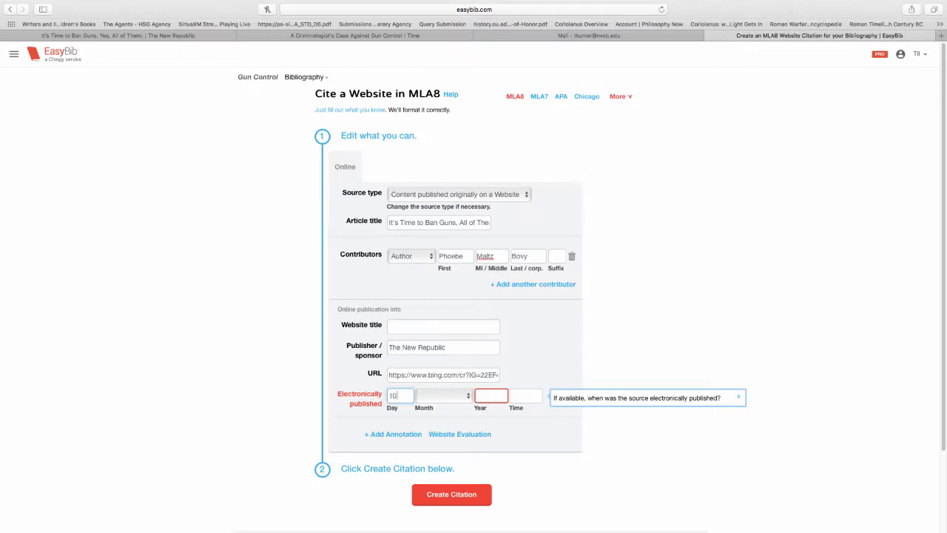
{"action": "left_click", "coordinate": [464, 399]}
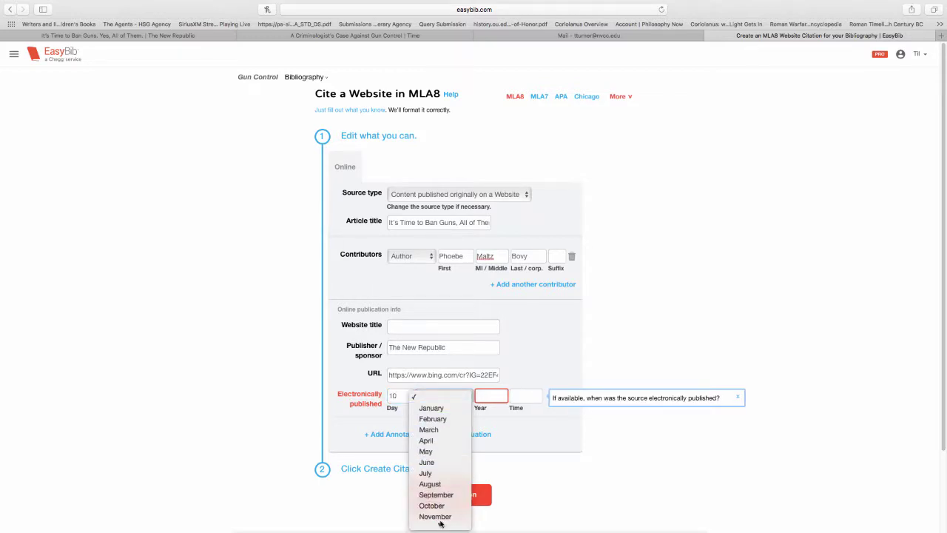
{"action": "mouse_move", "coordinate": [440, 522]}
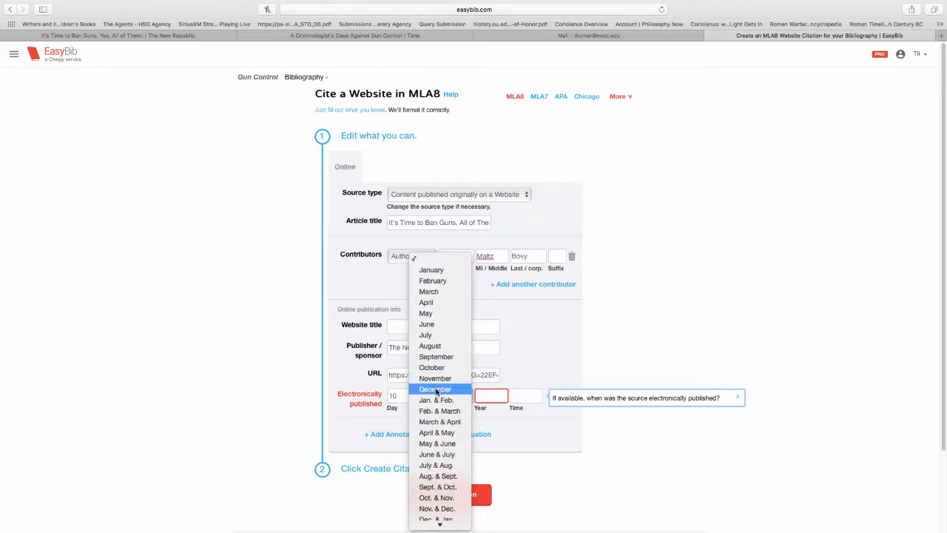
{"action": "left_click", "coordinate": [435, 388]}
{"action": "left_click", "coordinate": [497, 394]}
{"action": "type", "text": "2015"}
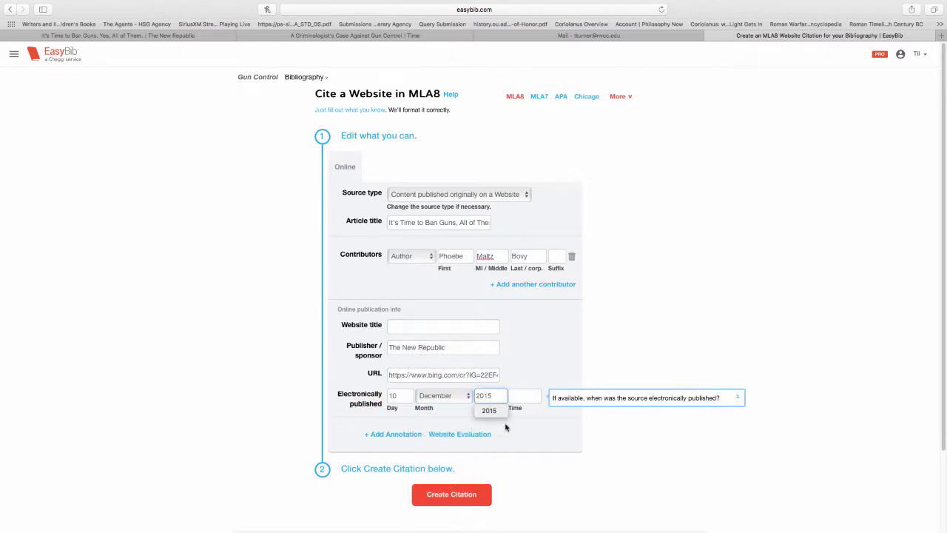
{"action": "left_click", "coordinate": [457, 494]}
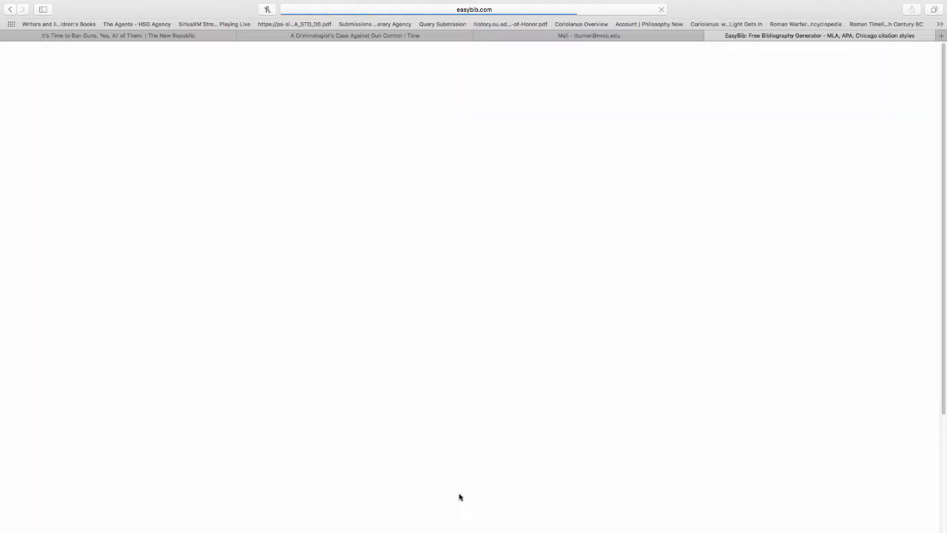
Step: Open the New Republic citation for editing to review its fields, and update it without changes
{"action": "scroll", "coordinate": [486, 402], "scroll_direction": "down", "scroll_amount": 3}
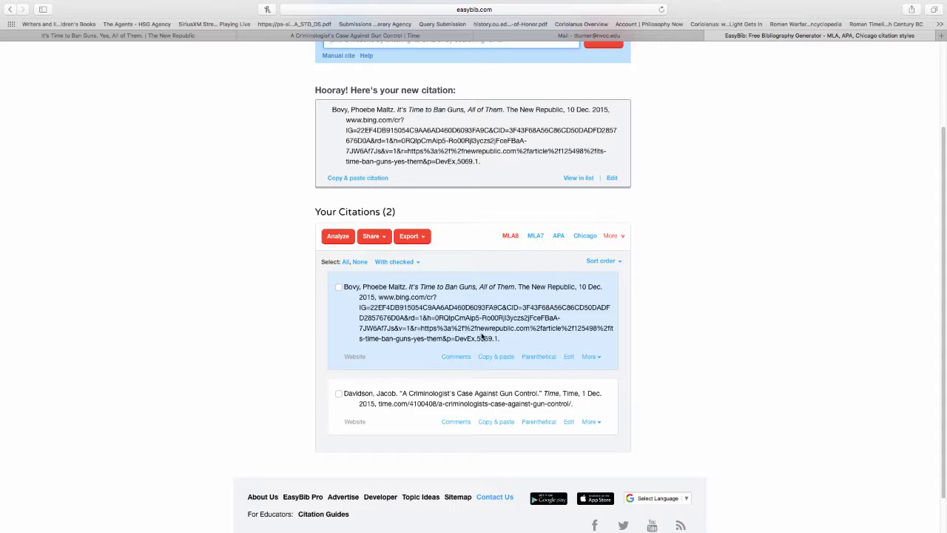
{"action": "left_click", "coordinate": [569, 358]}
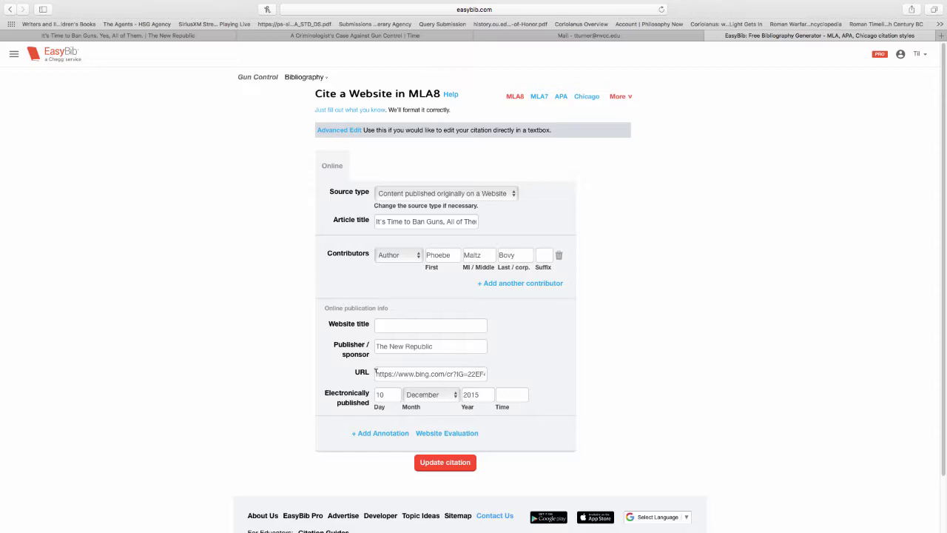
{"action": "left_click", "coordinate": [456, 464]}
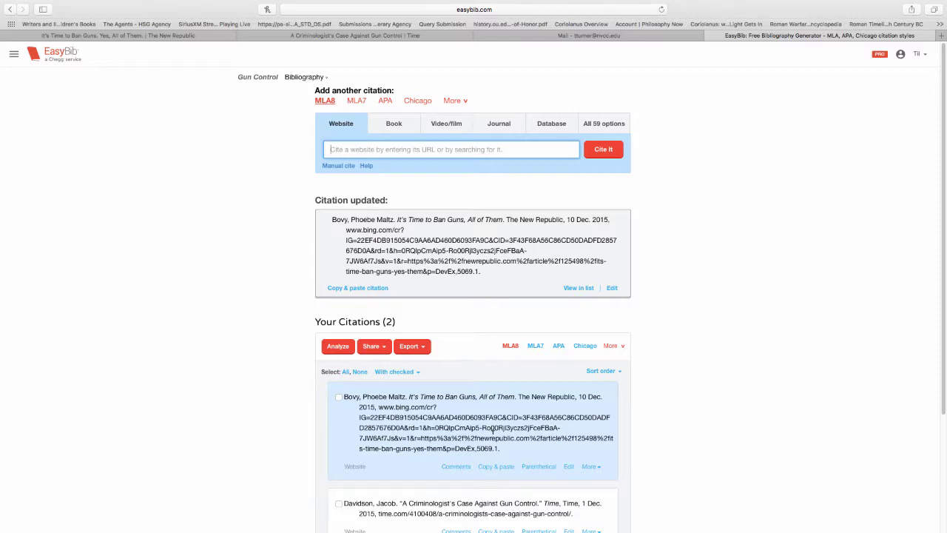
Step: Export the bibliography as a Word document and download it
{"action": "scroll", "coordinate": [492, 429], "scroll_direction": "down", "scroll_amount": 3}
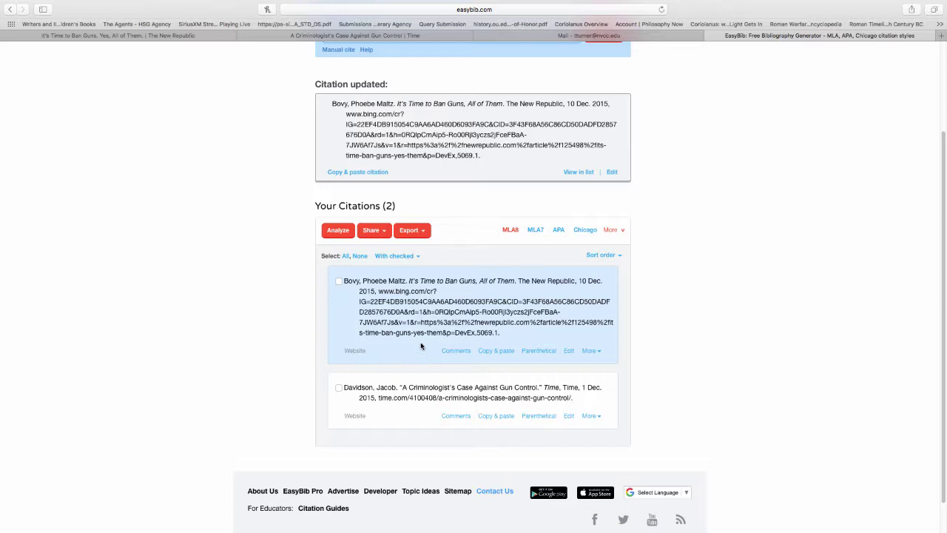
{"action": "left_click", "coordinate": [426, 231]}
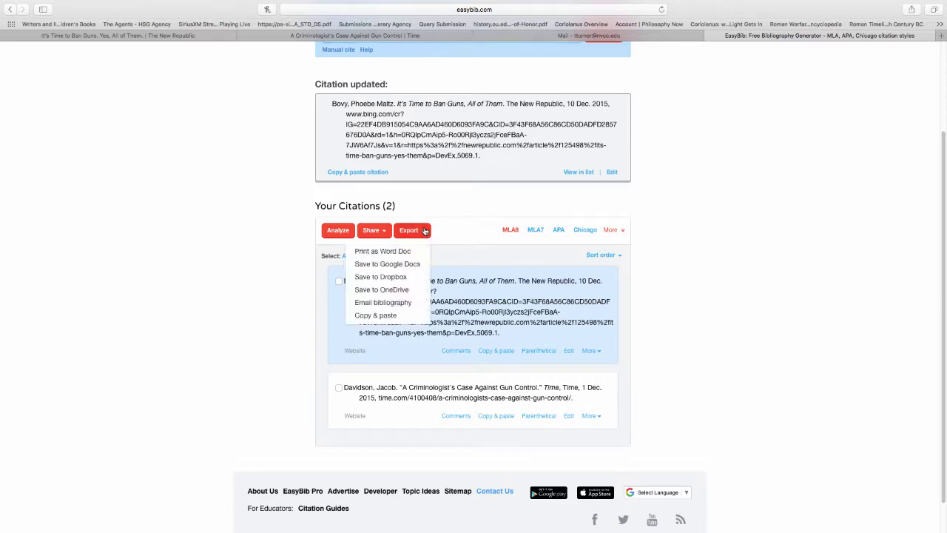
{"action": "left_click", "coordinate": [388, 252]}
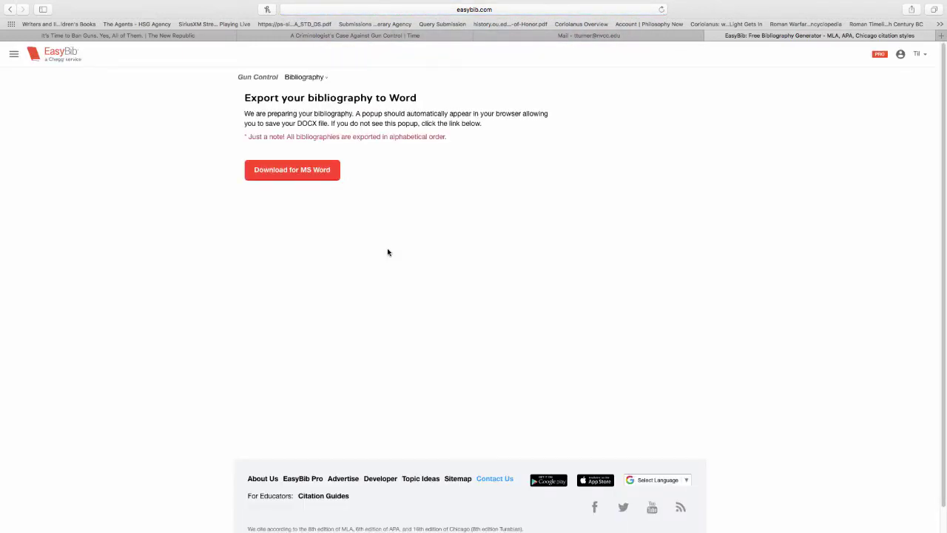
{"action": "left_click", "coordinate": [298, 170]}
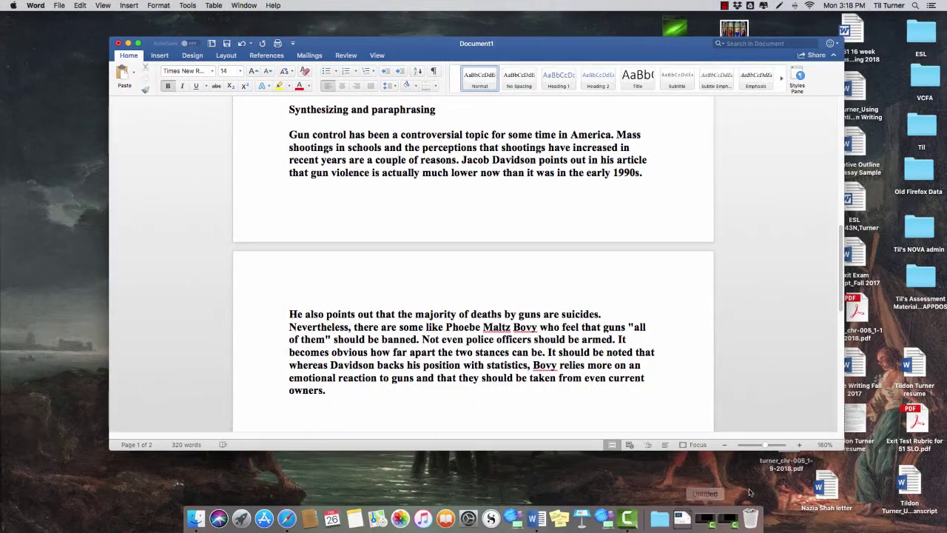
Step: Open the downloaded citationexport document in Word and place the cursor after the last citation
{"action": "left_click", "coordinate": [682, 516]}
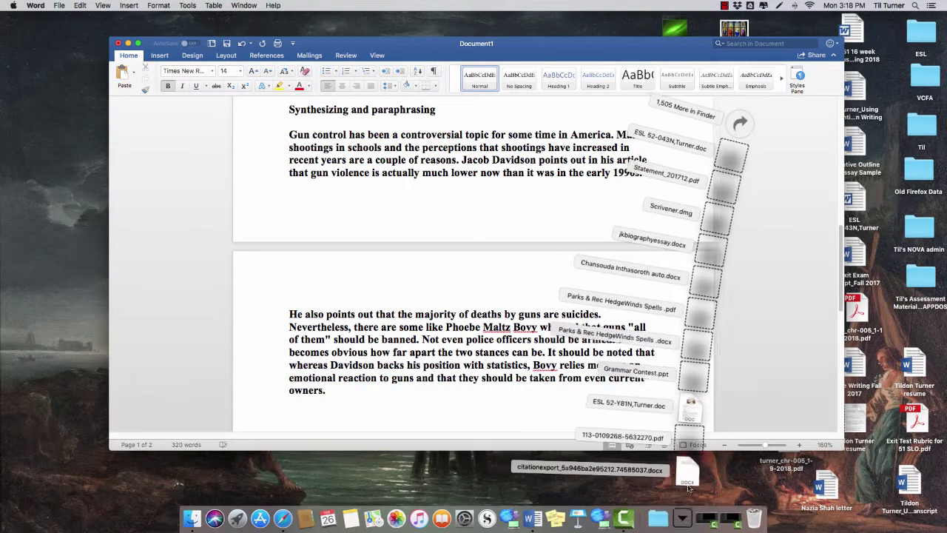
{"action": "left_click", "coordinate": [688, 480]}
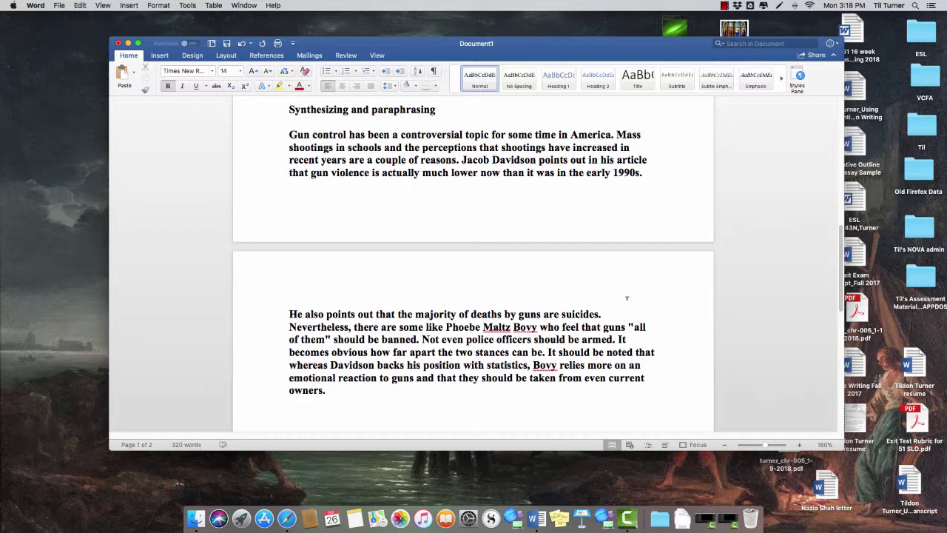
{"action": "left_click", "coordinate": [682, 516]}
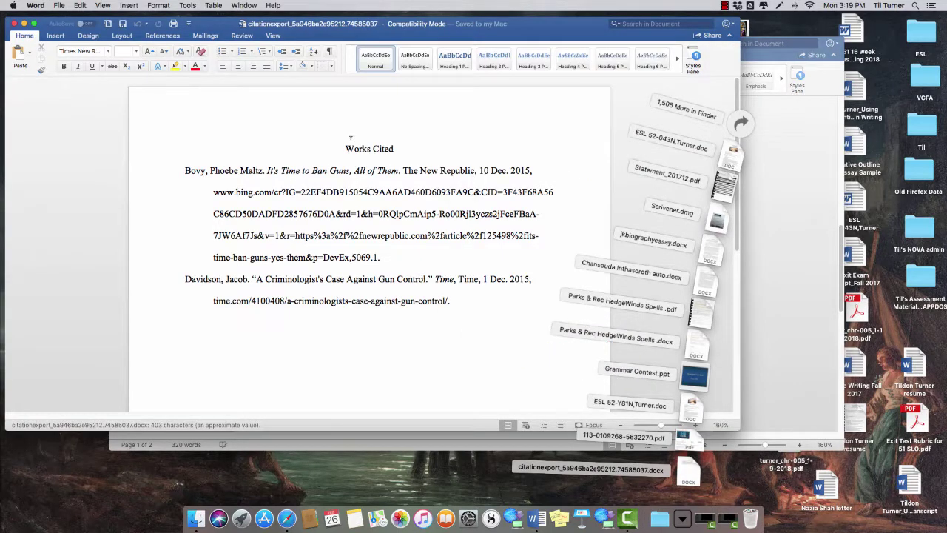
{"action": "left_click", "coordinate": [335, 145]}
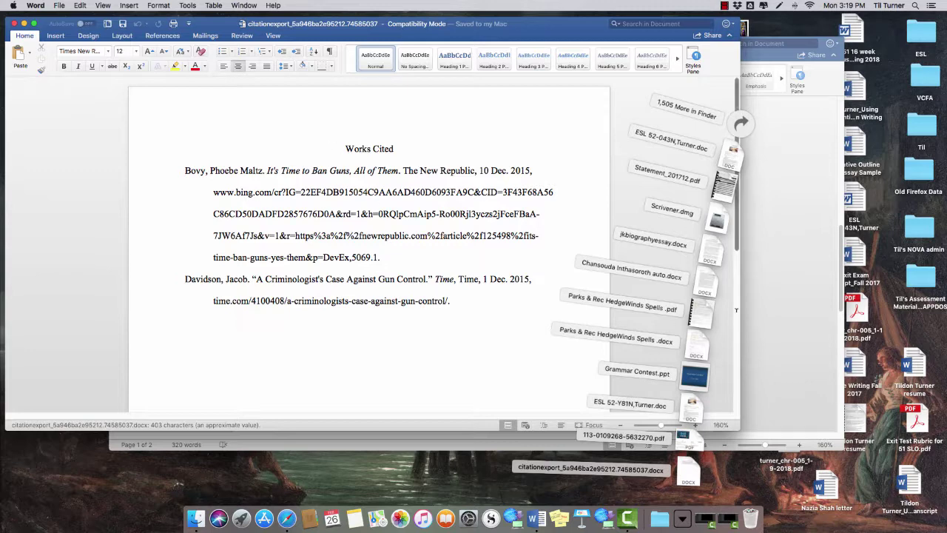
{"action": "left_click", "coordinate": [486, 332]}
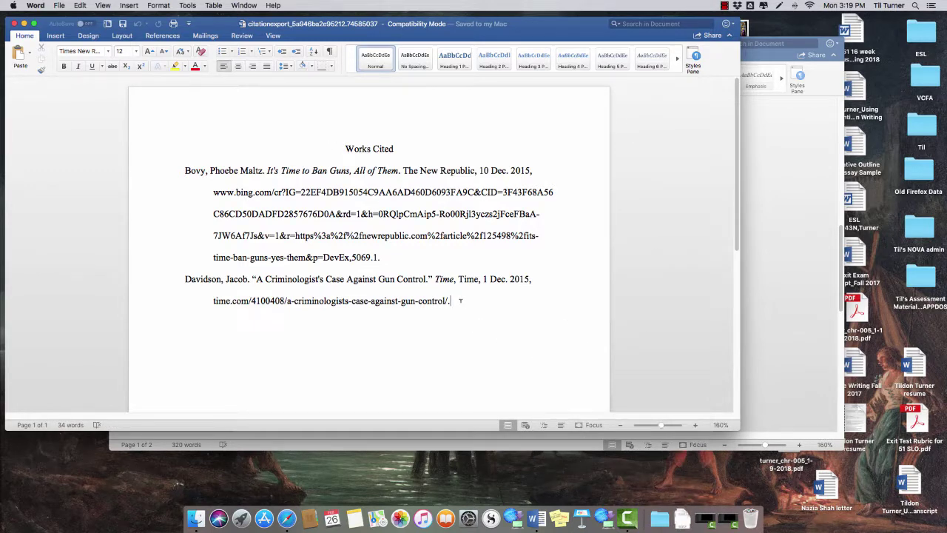
Step: Copy the entire Works Cited content from the exported document and close that document
{"action": "key", "text": "super+a"}
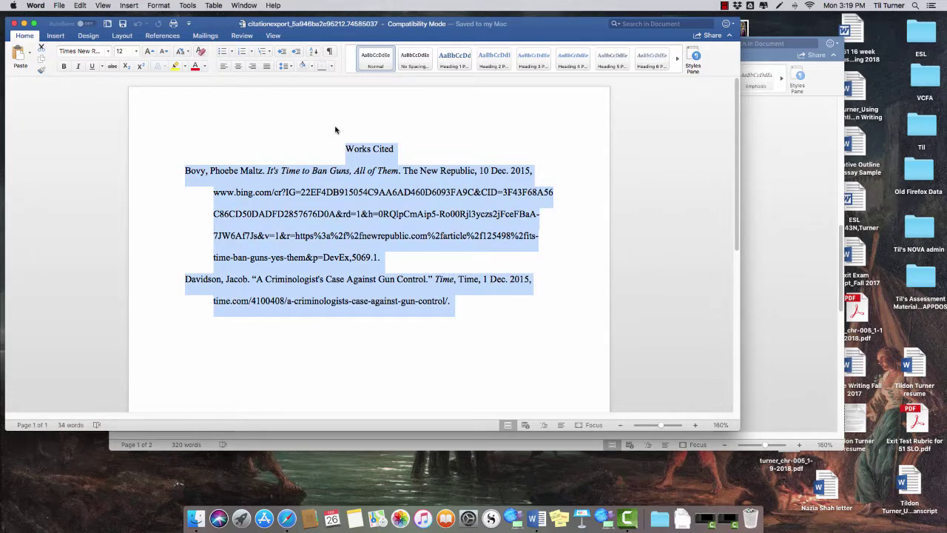
{"action": "right_click", "coordinate": [365, 170]}
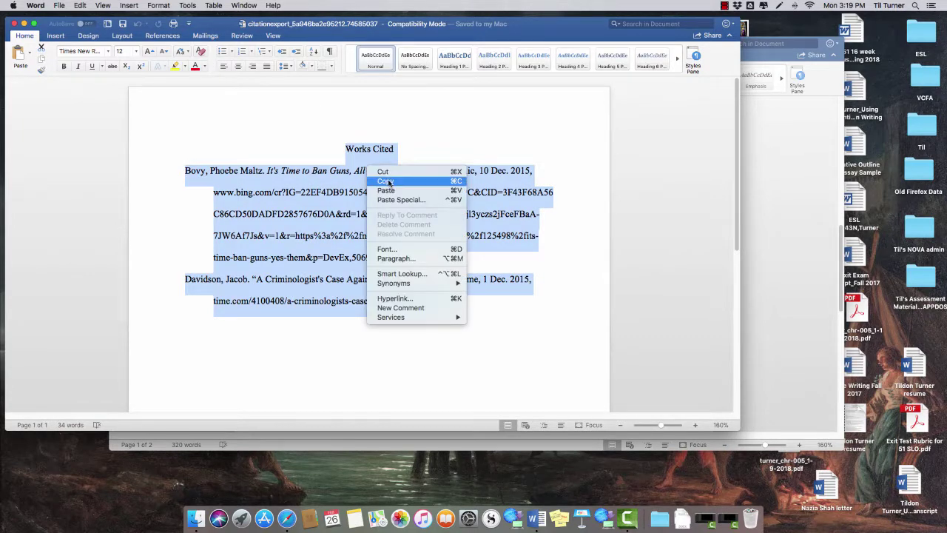
{"action": "left_click", "coordinate": [387, 181]}
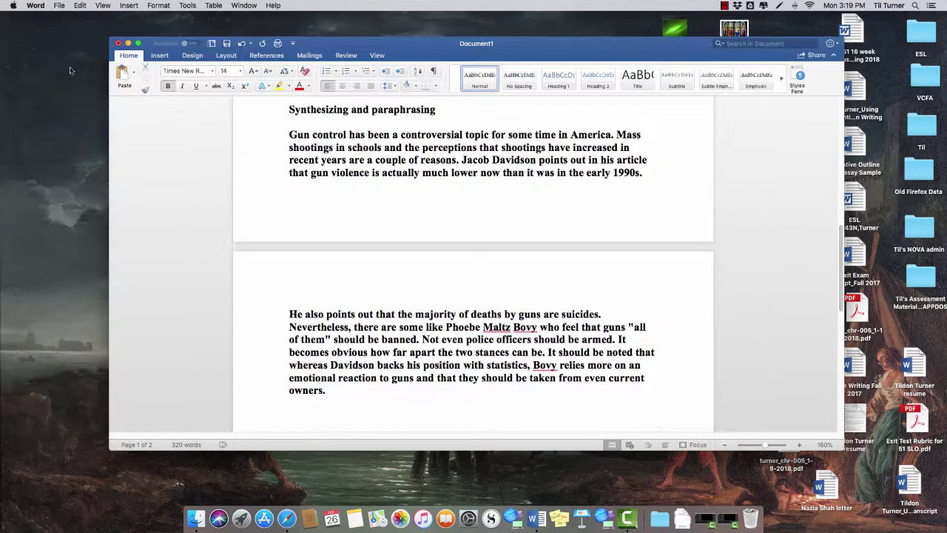
{"action": "left_click", "coordinate": [14, 24]}
Step: Paste the copied Works Cited list in Document1, two lines below the final paragraph, with bold turned off
{"action": "scroll", "coordinate": [562, 327], "scroll_direction": "down", "scroll_amount": 5}
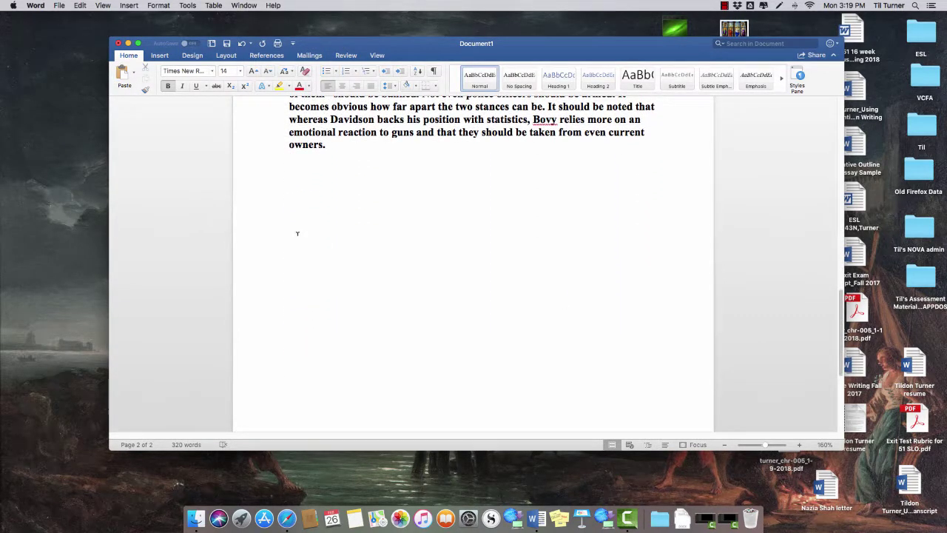
{"action": "scroll", "coordinate": [298, 234], "scroll_direction": "down", "scroll_amount": 2}
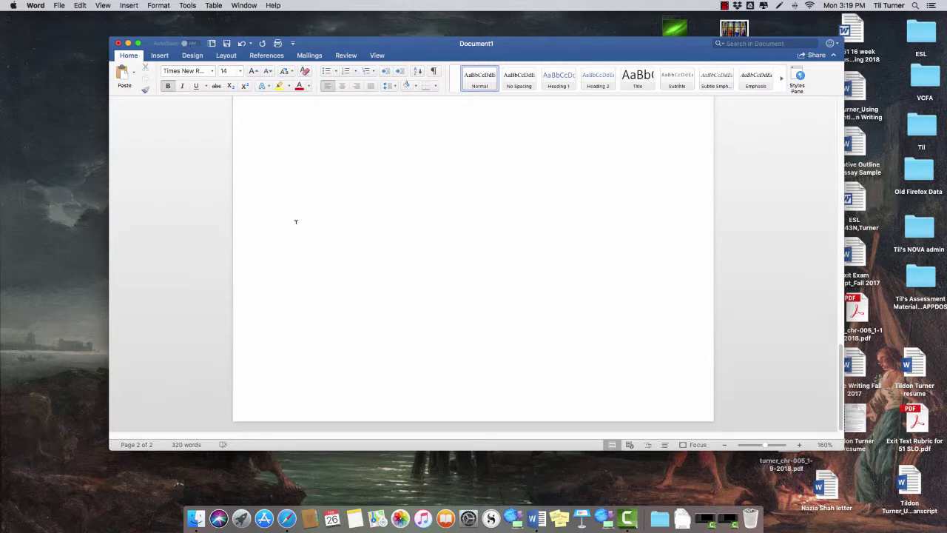
{"action": "scroll", "coordinate": [406, 217], "scroll_direction": "up", "scroll_amount": 1}
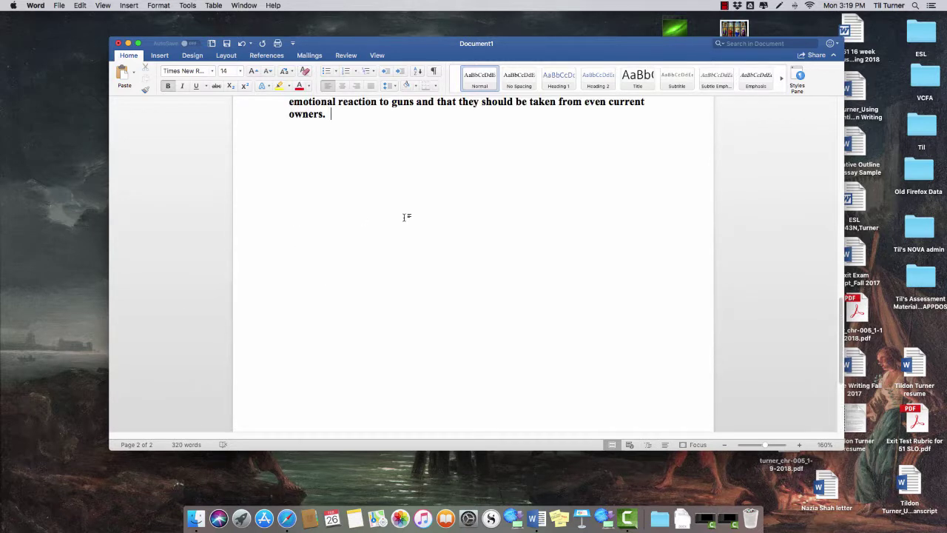
{"action": "key", "text": "Return"}
{"action": "key", "text": "Return"}
{"action": "left_click", "coordinate": [169, 86]}
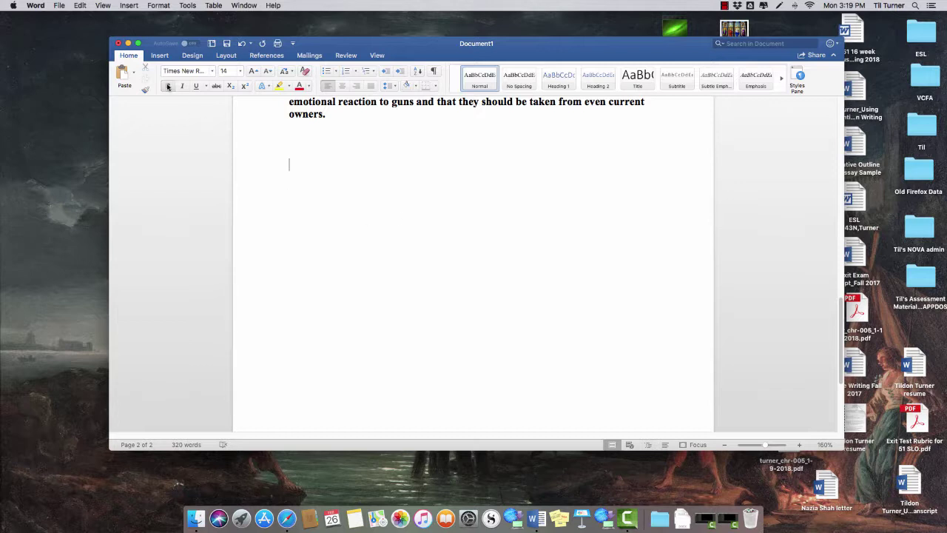
{"action": "right_click", "coordinate": [371, 197]}
{"action": "left_click", "coordinate": [392, 220]}
{"action": "scroll", "coordinate": [399, 219], "scroll_direction": "up", "scroll_amount": 3}
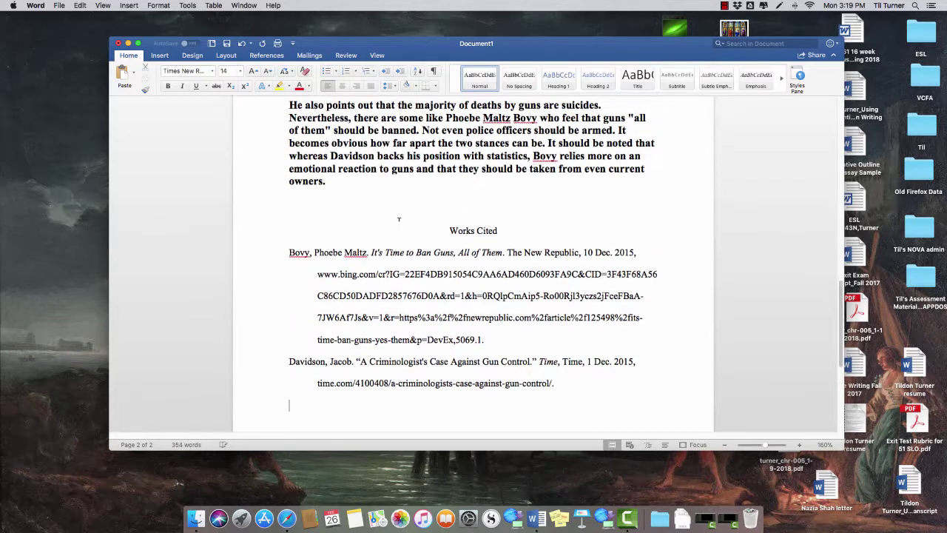
Step: Insert blank lines between the final paragraph and the Works Cited heading until the list starts on its own page
{"action": "left_click", "coordinate": [432, 207]}
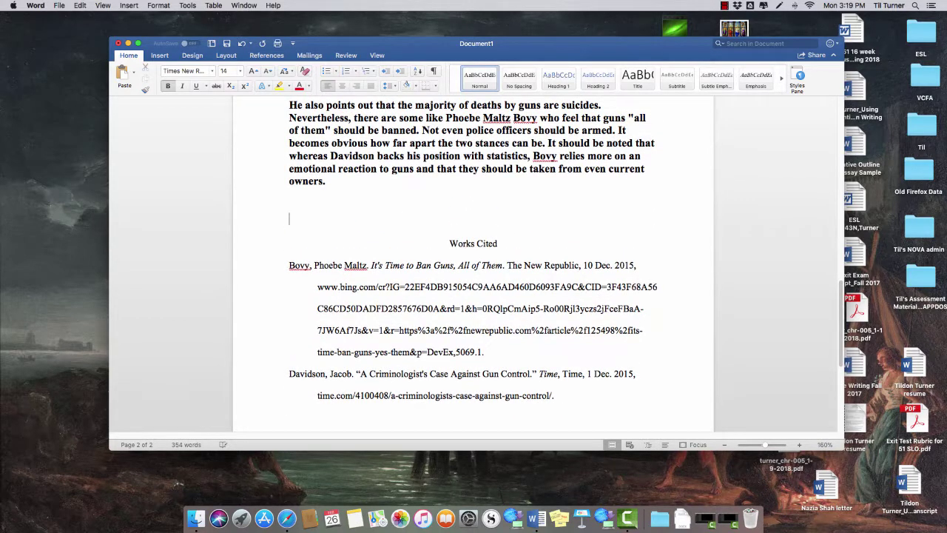
{"action": "key", "text": "Return"}
{"action": "key", "text": "Return"}
{"action": "key", "text": "Return"}
{"action": "key", "text": "Return"}
{"action": "key", "text": "Return"}
{"action": "key", "text": "Return"}
{"action": "key", "text": "Return"}
{"action": "key", "text": "Return"}
{"action": "key", "text": "Return"}
{"action": "key", "text": "Return"}
{"action": "key", "text": "Return"}
{"action": "key", "text": "Return"}
{"action": "key", "text": "Return"}
{"action": "key", "text": "Return"}
{"action": "key", "text": "Return"}
{"action": "key", "text": "Return"}
{"action": "key", "text": "Return"}
{"action": "key", "text": "Return"}
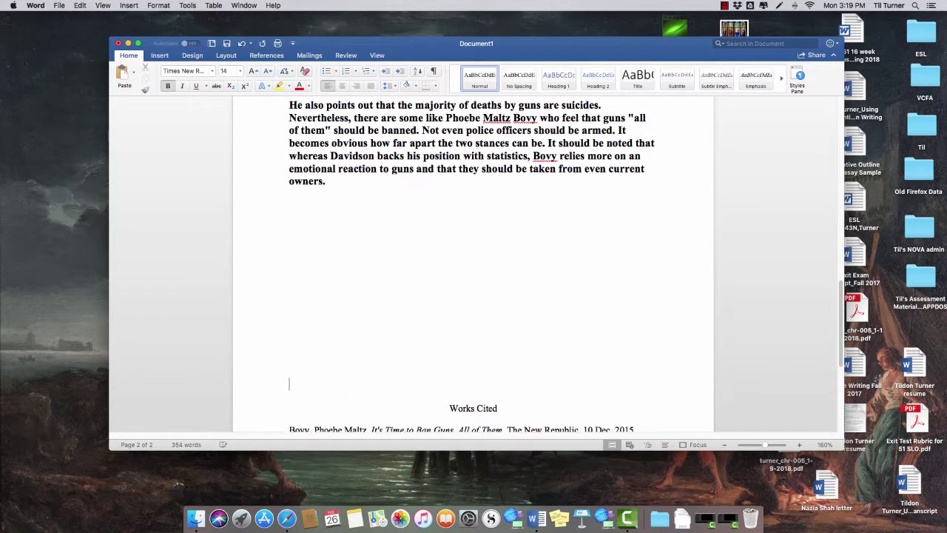
{"action": "key", "text": "Return"}
{"action": "key", "text": "Return"}
{"action": "key", "text": "Return"}
{"action": "key", "text": "Return"}
{"action": "key", "text": "Return"}
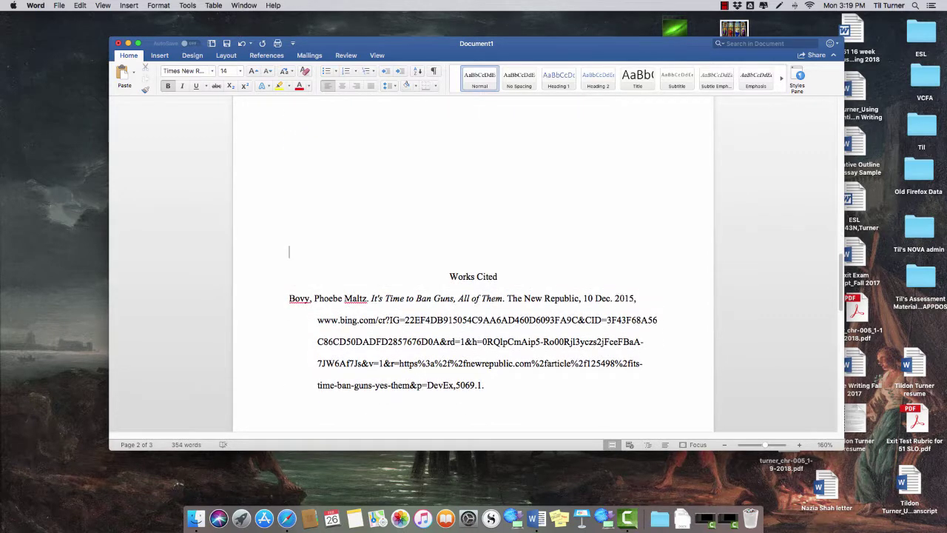
{"action": "key", "text": "Return"}
{"action": "key", "text": "Return"}
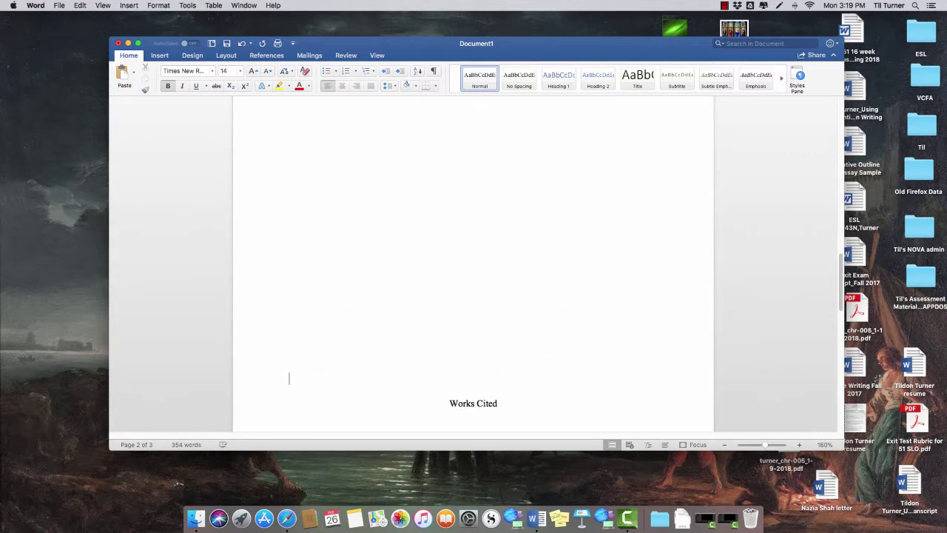
{"action": "scroll", "coordinate": [473, 266], "scroll_direction": "down", "scroll_amount": 10}
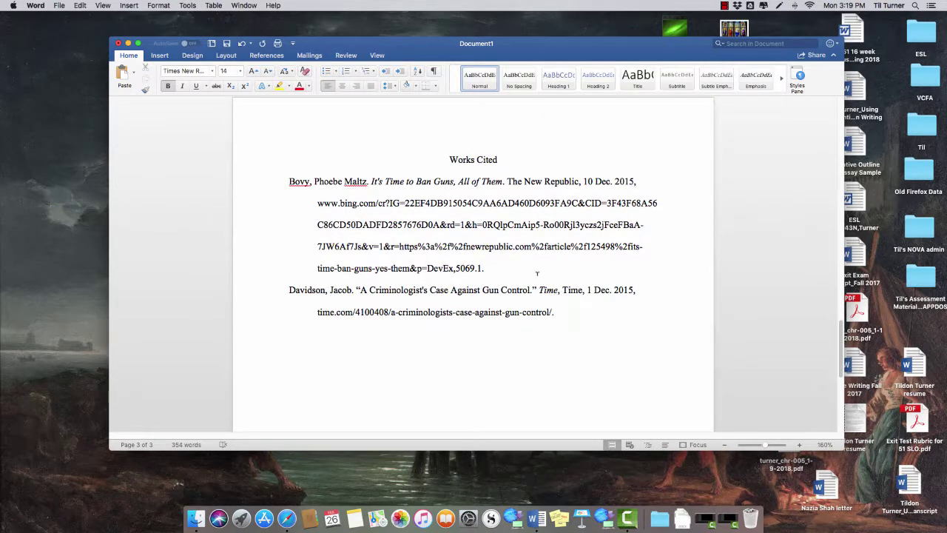
Step: Review the whole document, from the two article excerpts through the synthesis paragraph to the Works Cited page
{"action": "scroll", "coordinate": [540, 272], "scroll_direction": "up", "scroll_amount": 10}
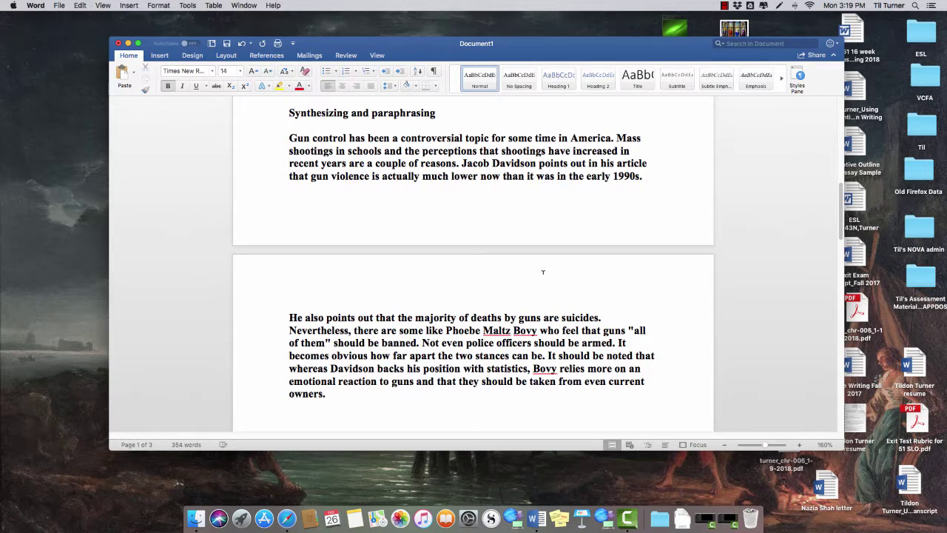
{"action": "scroll", "coordinate": [543, 272], "scroll_direction": "up", "scroll_amount": 10}
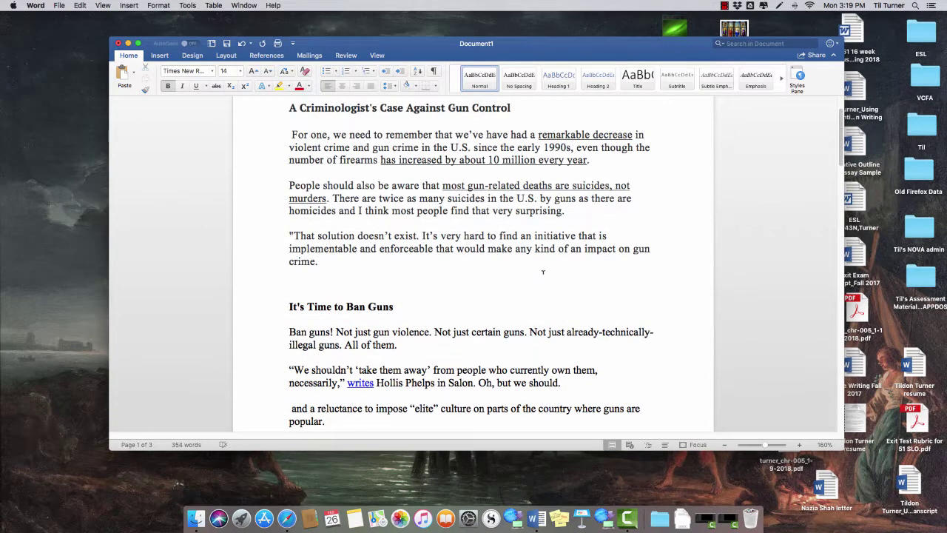
{"action": "scroll", "coordinate": [542, 272], "scroll_direction": "up", "scroll_amount": 3}
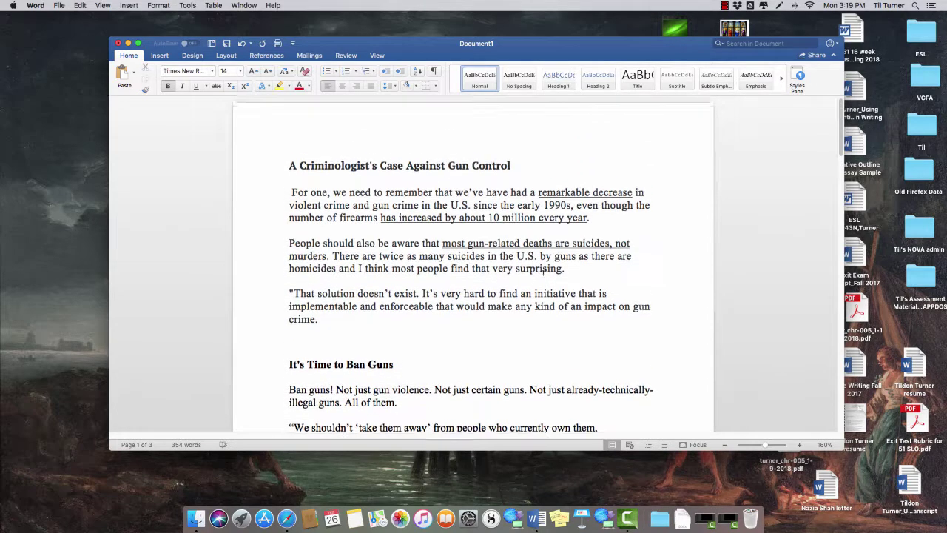
{"action": "scroll", "coordinate": [542, 272], "scroll_direction": "down", "scroll_amount": 4}
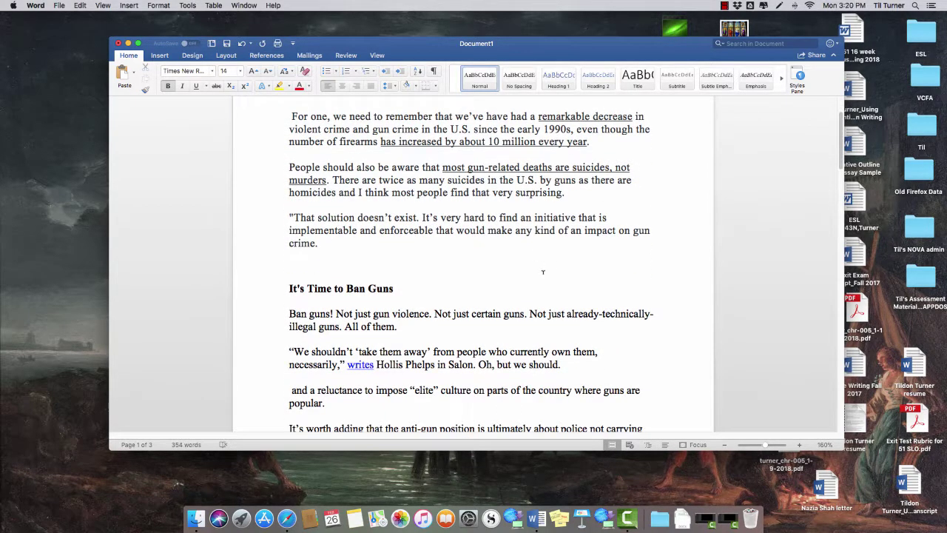
{"action": "scroll", "coordinate": [542, 272], "scroll_direction": "down", "scroll_amount": 15}
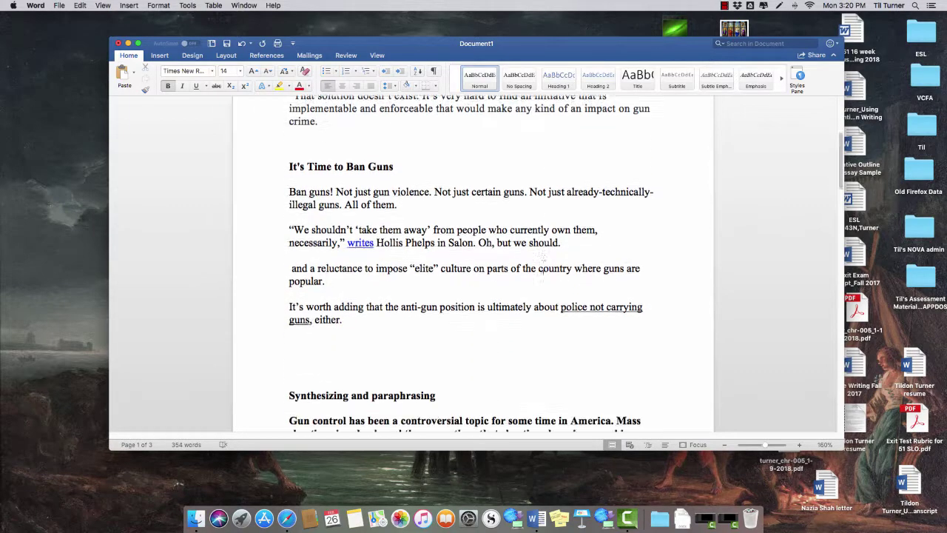
{"action": "scroll", "coordinate": [544, 272], "scroll_direction": "up", "scroll_amount": 12}
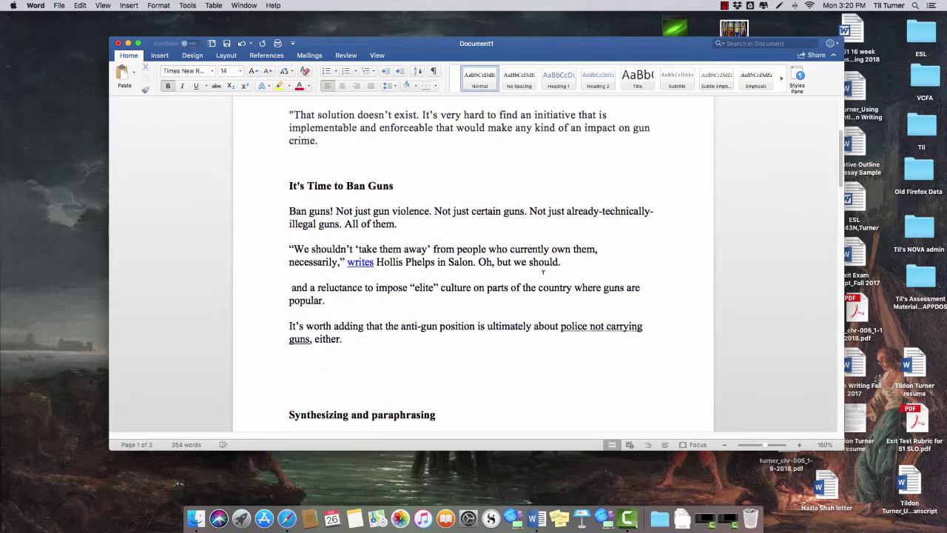
{"action": "scroll", "coordinate": [543, 272], "scroll_direction": "down", "scroll_amount": 18}
{"action": "scroll", "coordinate": [543, 272], "scroll_direction": "down", "scroll_amount": 1}
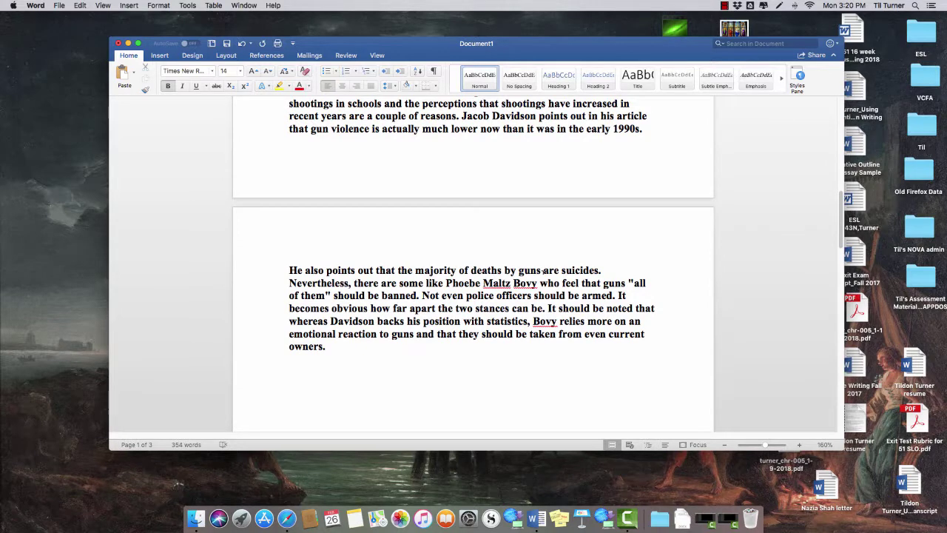
{"action": "scroll", "coordinate": [543, 271], "scroll_direction": "down", "scroll_amount": 20}
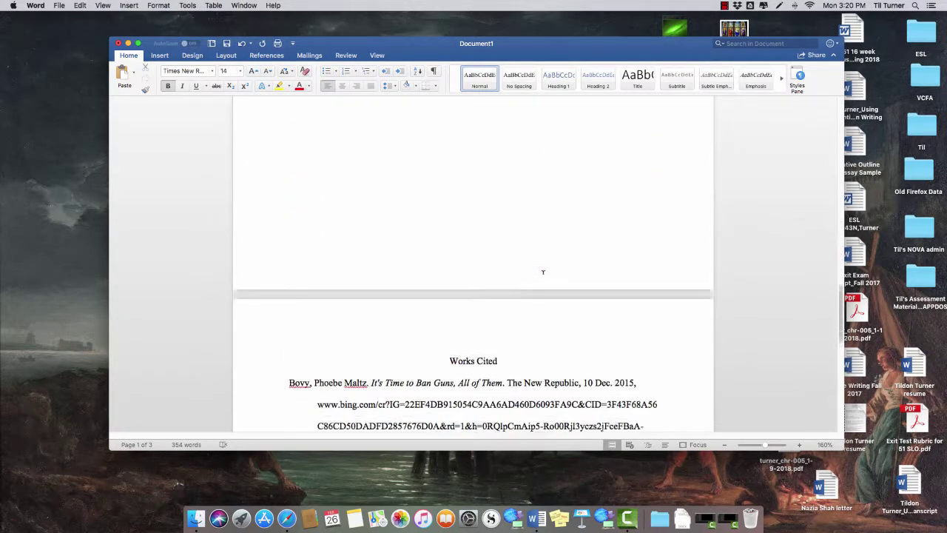
{"action": "scroll", "coordinate": [542, 272], "scroll_direction": "down", "scroll_amount": 12}
{"action": "scroll", "coordinate": [542, 268], "scroll_direction": "up", "scroll_amount": 3}
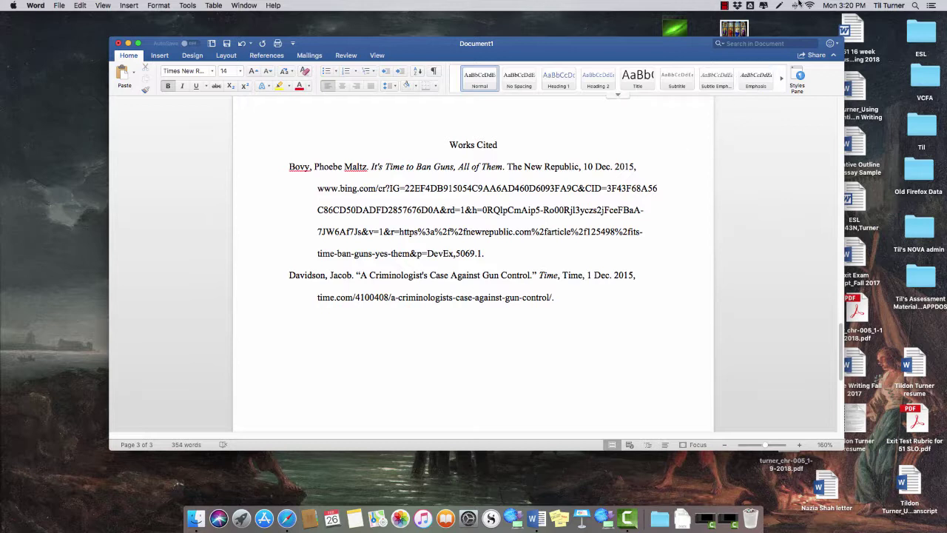
{"action": "left_click", "coordinate": [724, 5]}
{"action": "left_click", "coordinate": [732, 19]}
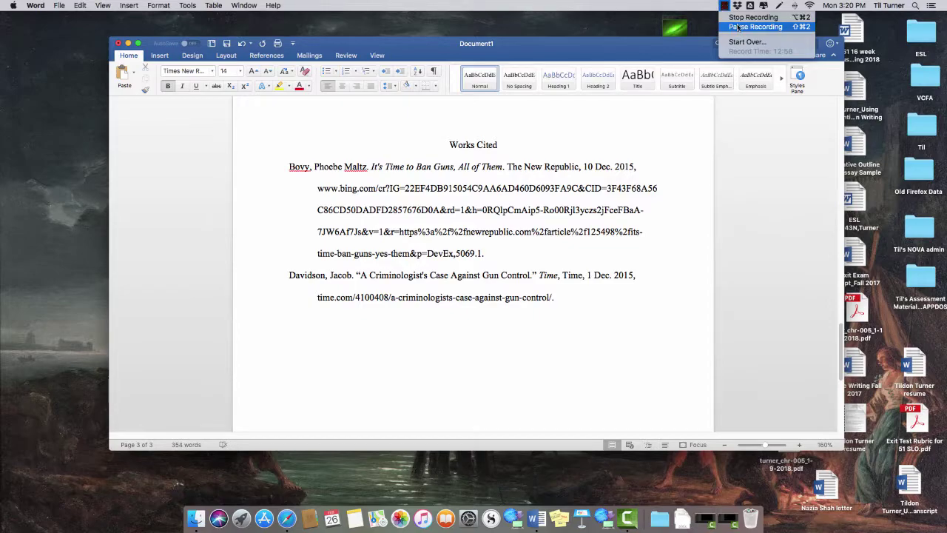